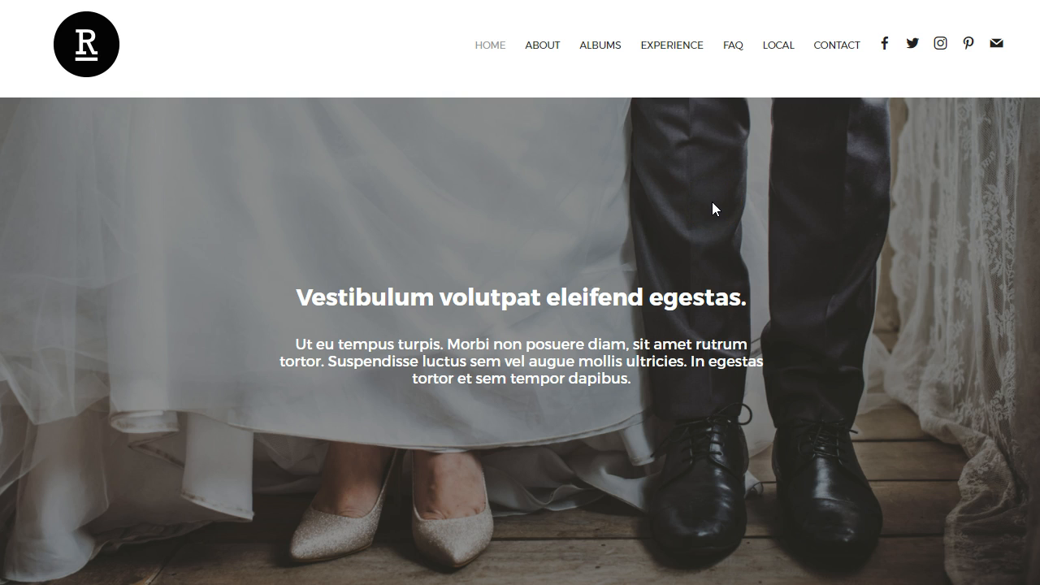
# Examine the live home page's banner title and subtitle, the about section, and the two call-to-action buttons above the footer
pyautogui.scroll(-2, 715, 203)
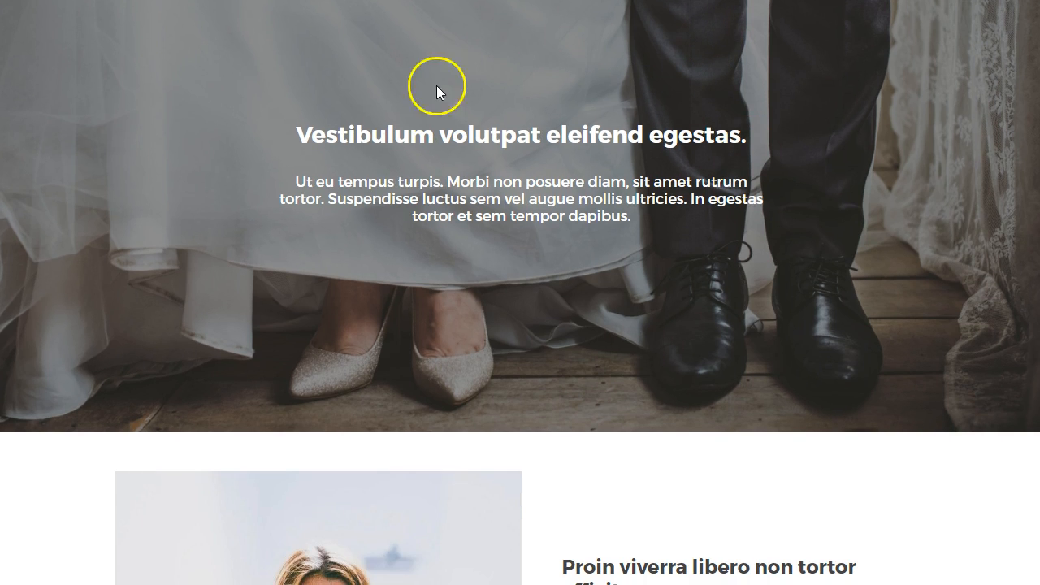
pyautogui.moveTo(572, 134); pyautogui.dragTo(390, 134)
pyautogui.moveTo(474, 216); pyautogui.dragTo(597, 216)
pyautogui.scroll(-5, 599, 279)
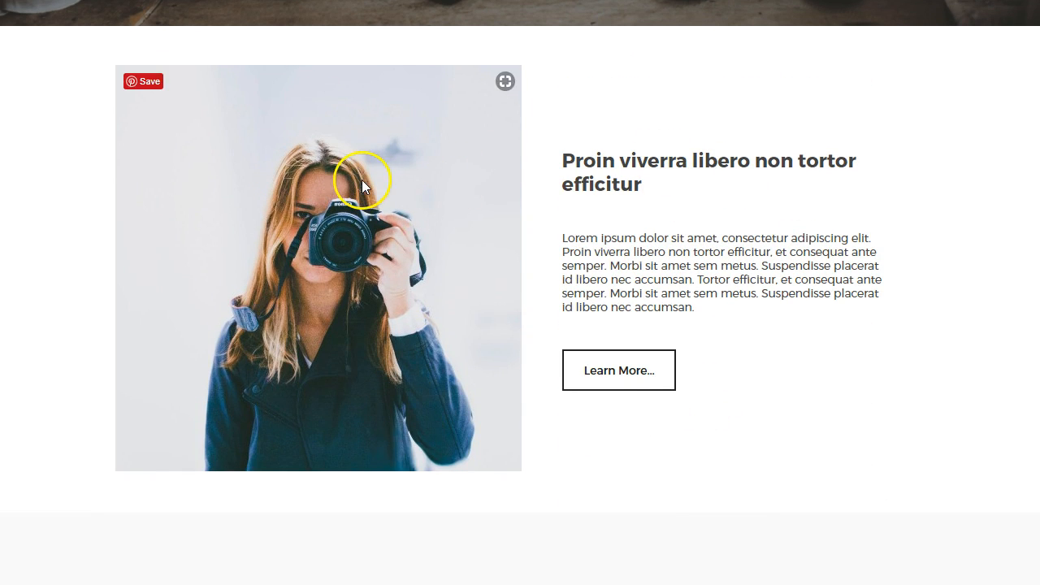
pyautogui.moveTo(622, 161); pyautogui.dragTo(697, 161)
pyautogui.moveTo(651, 264); pyautogui.dragTo(733, 268)
pyautogui.scroll(-4, 754, 284)
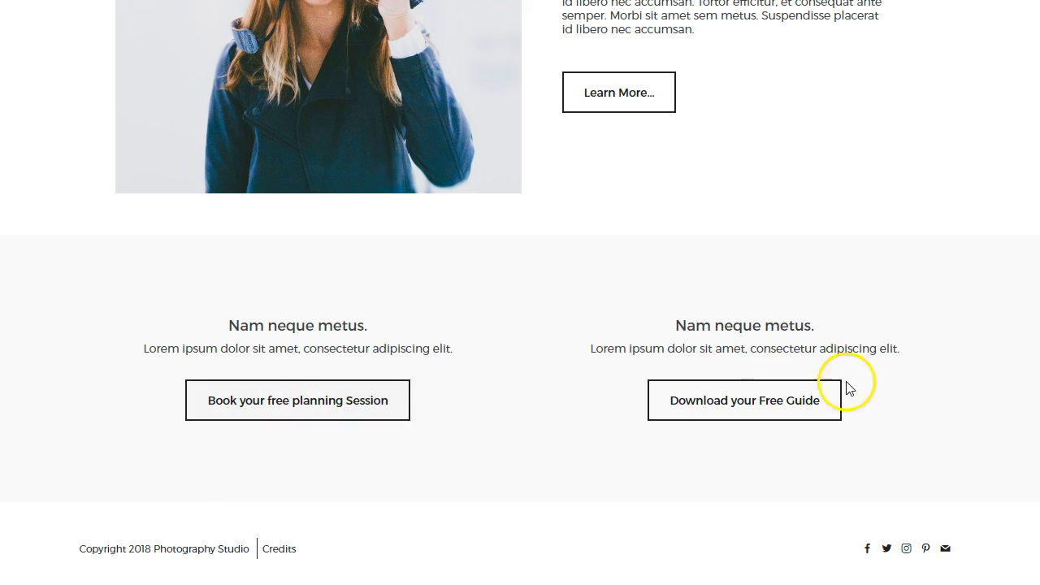
pyautogui.scroll(15, 632, 418)
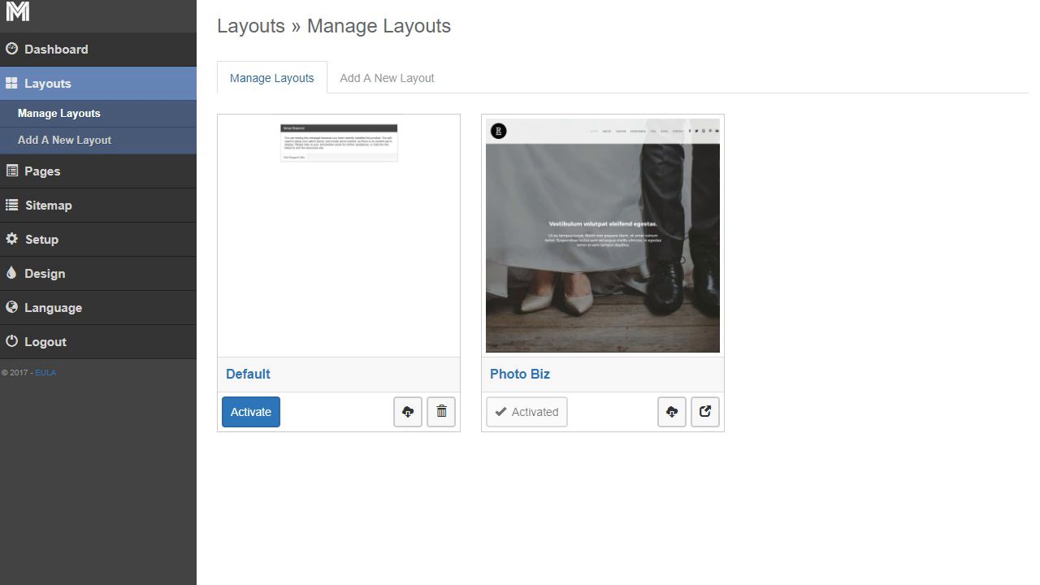
# Open the "top image and title" entry from the Home page's content block of the same name
pyautogui.click(109, 171)
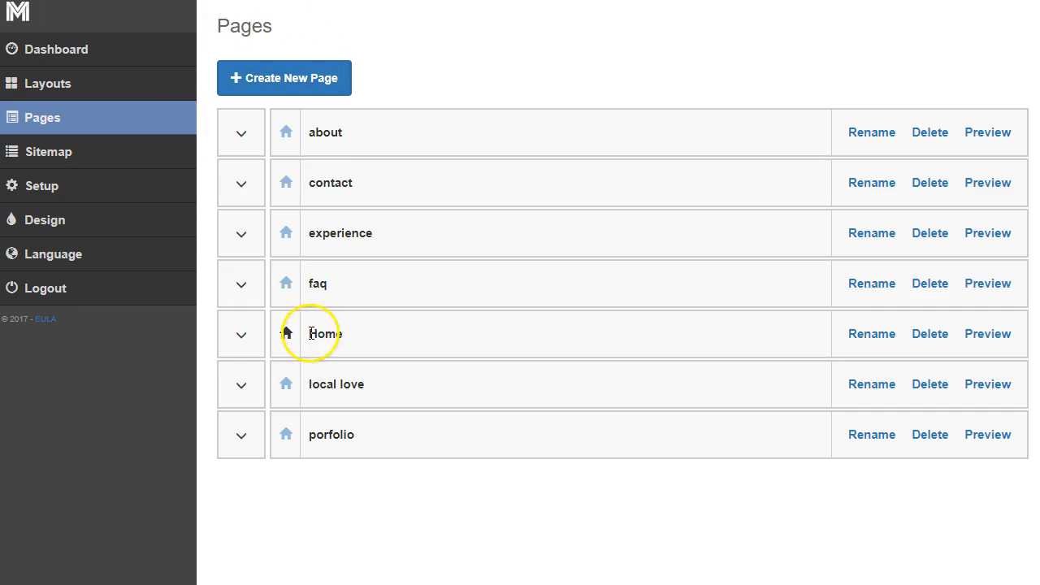
pyautogui.click(240, 334)
pyautogui.scroll(-1, 469, 327)
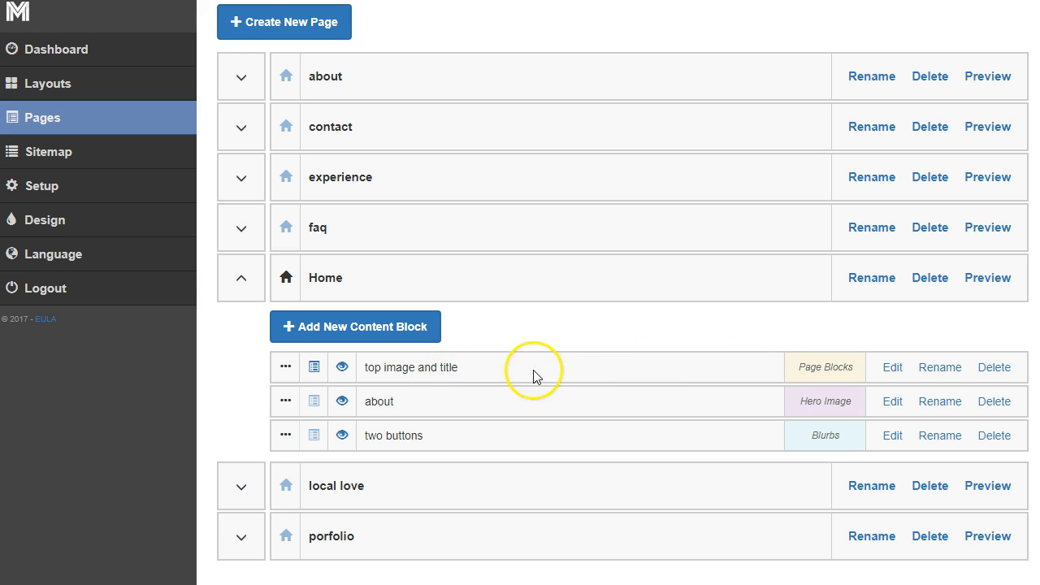
pyautogui.click(890, 369)
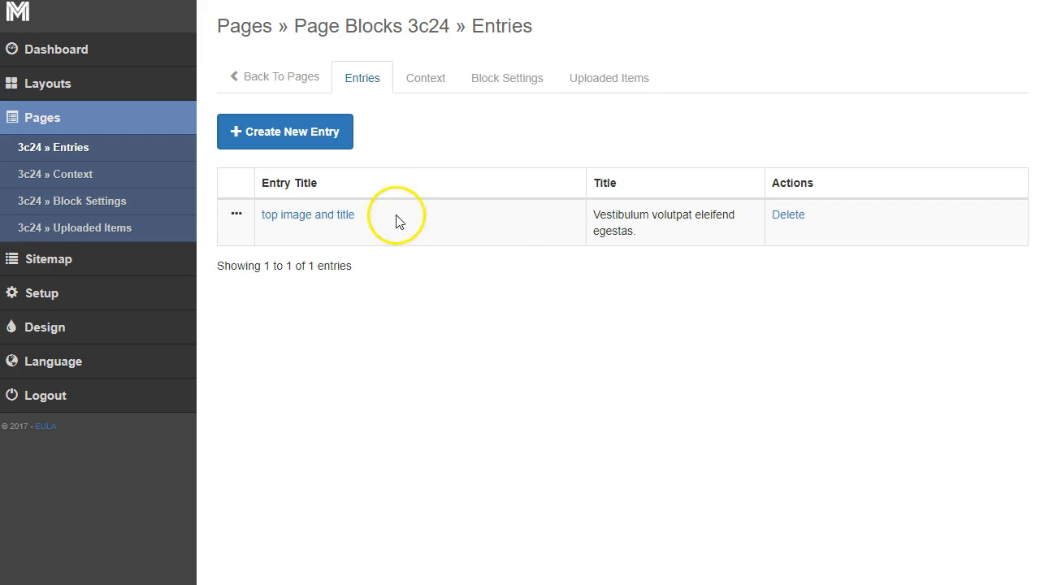
pyautogui.click(309, 219)
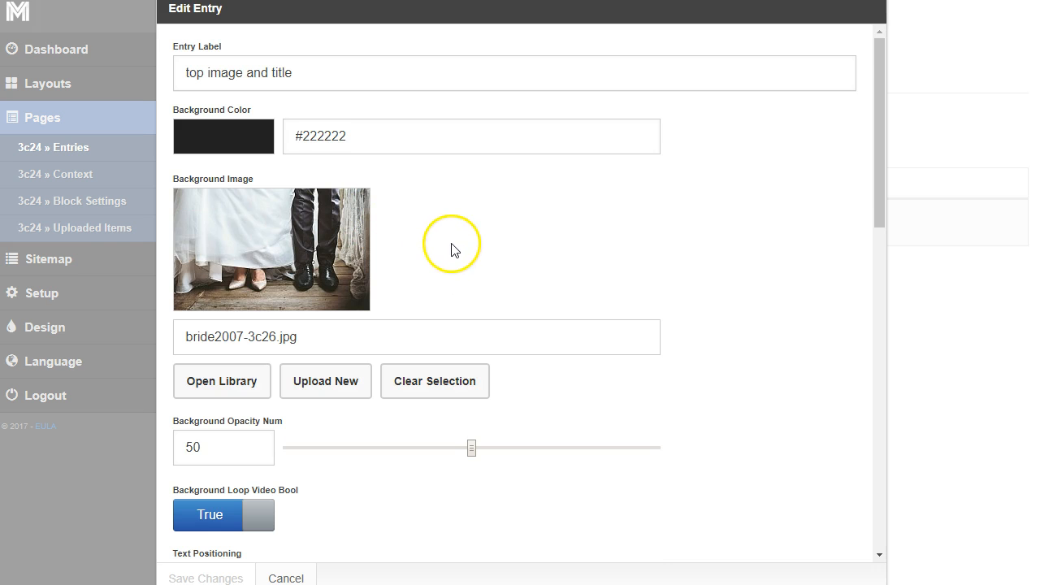
# Review the entry's background image, title and subtitle fields against the live banner, and close the entry without saving
pyautogui.scroll(-1, 453, 248)
pyautogui.scroll(-5, 344, 301)
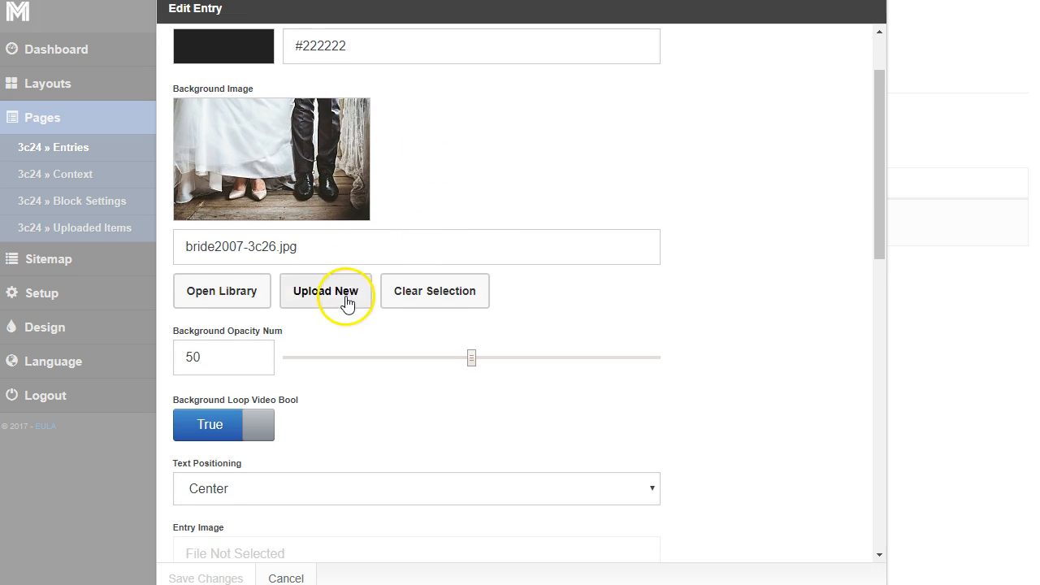
pyautogui.moveTo(427, 259); pyautogui.dragTo(189, 268)
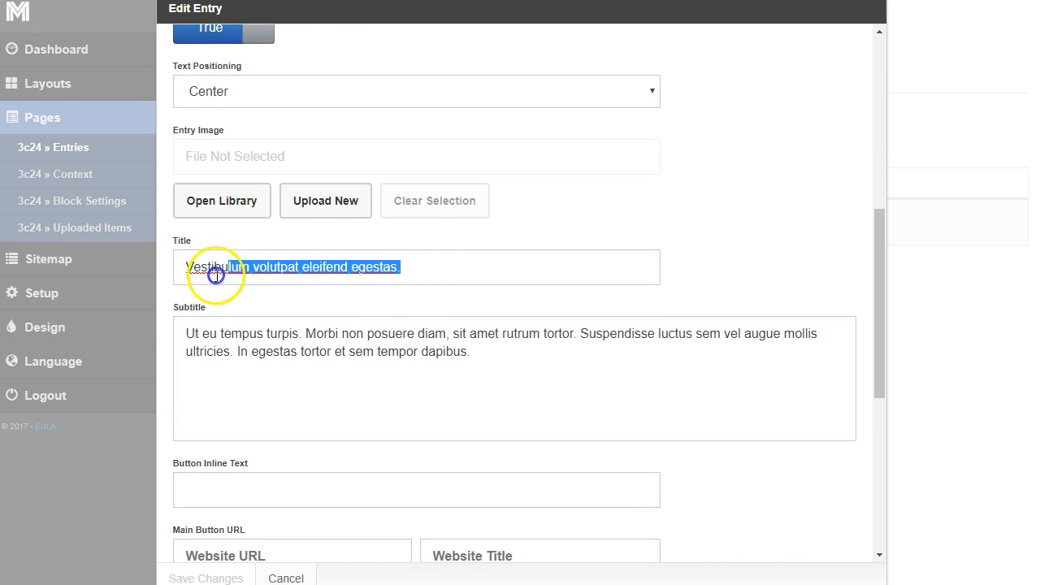
pyautogui.moveTo(495, 349); pyautogui.dragTo(171, 317)
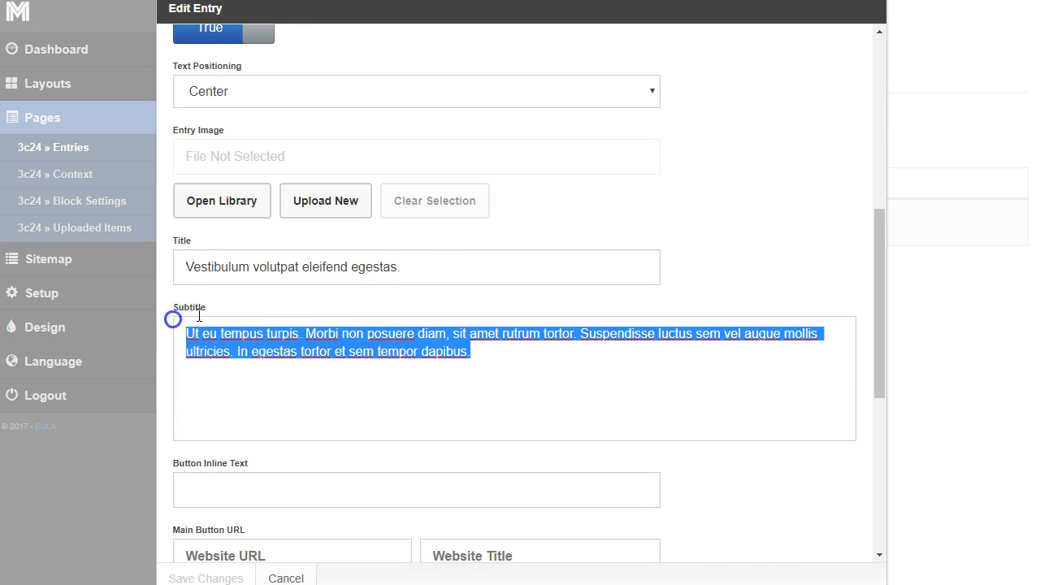
pyautogui.moveTo(413, 268); pyautogui.dragTo(202, 268)
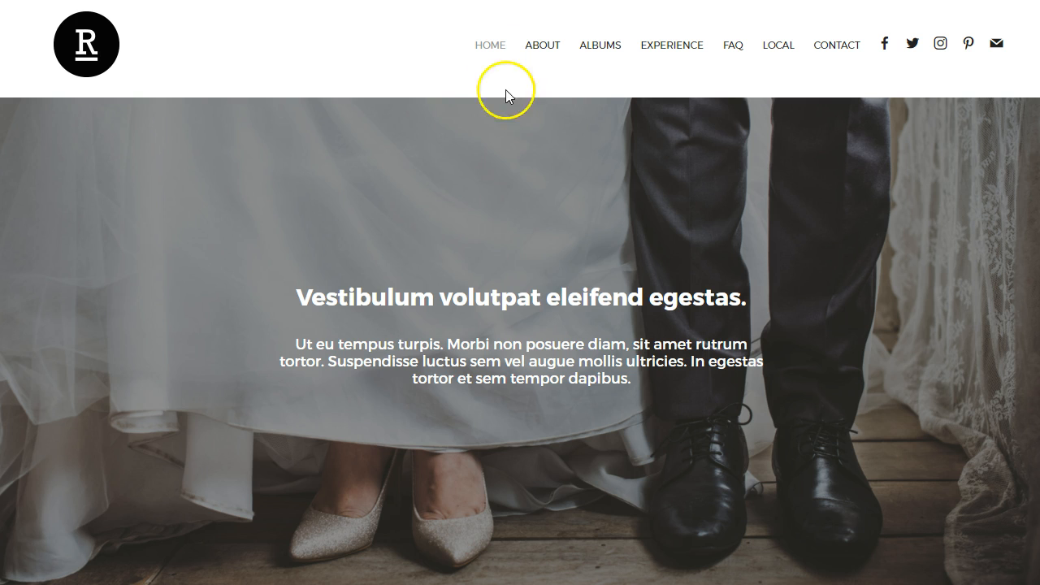
pyautogui.moveTo(748, 296); pyautogui.dragTo(268, 288)
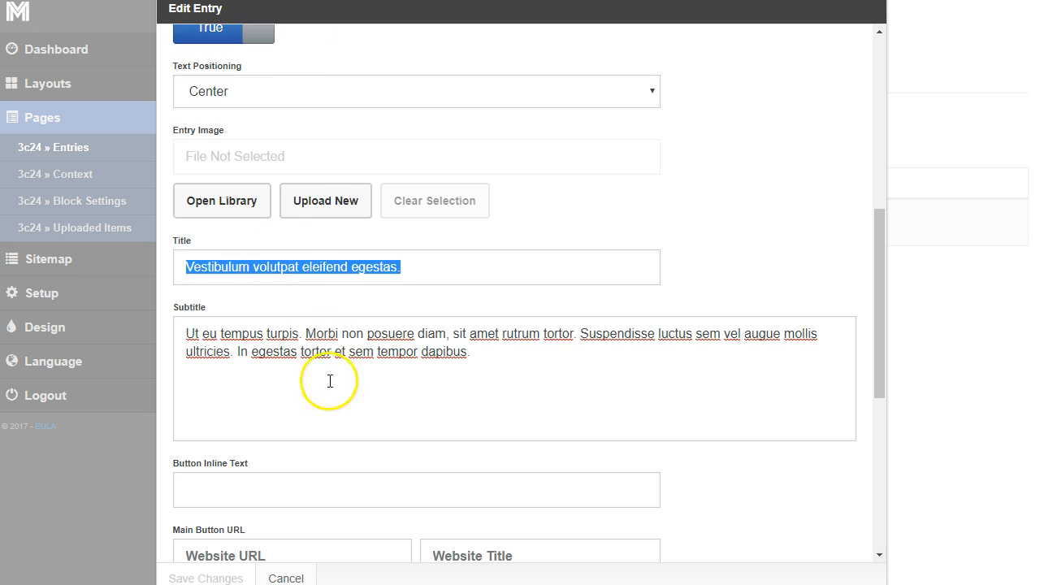
pyautogui.scroll(-5, 284, 455)
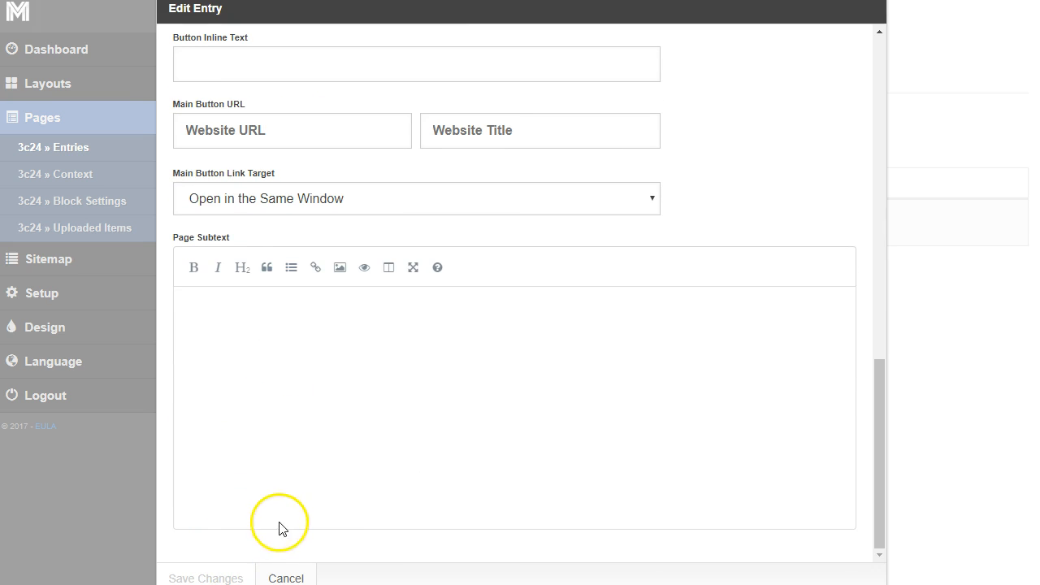
pyautogui.scroll(10, 281, 528)
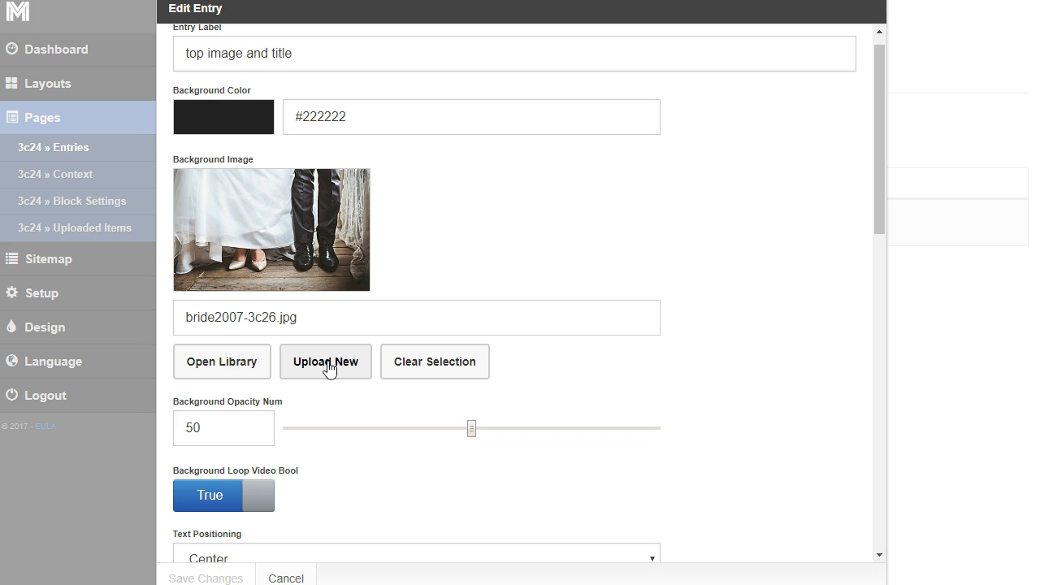
pyautogui.click(286, 578)
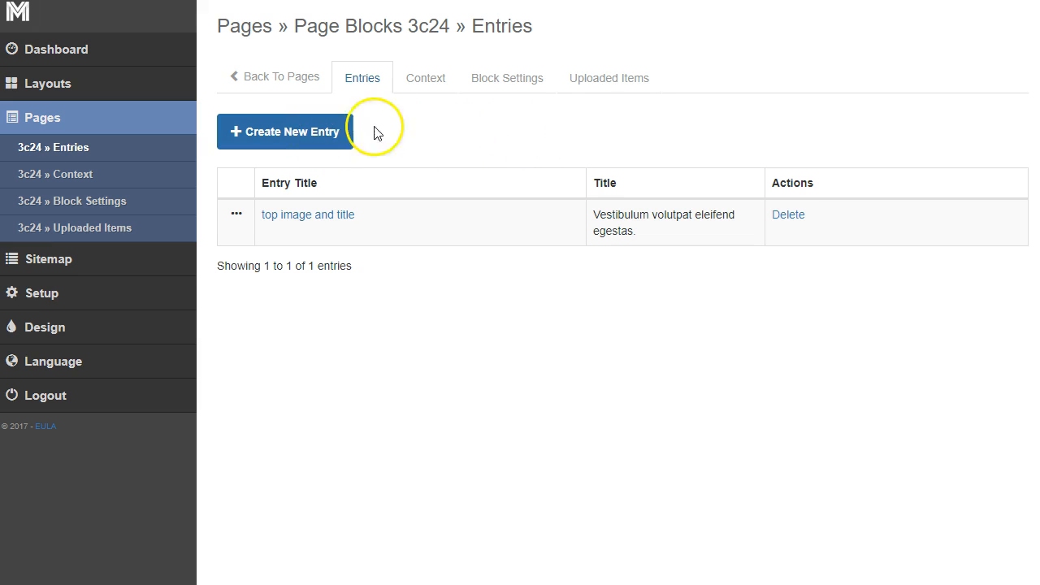
# Check the dimensions of the banner block's uploaded image and return to the page list
pyautogui.click(605, 81)
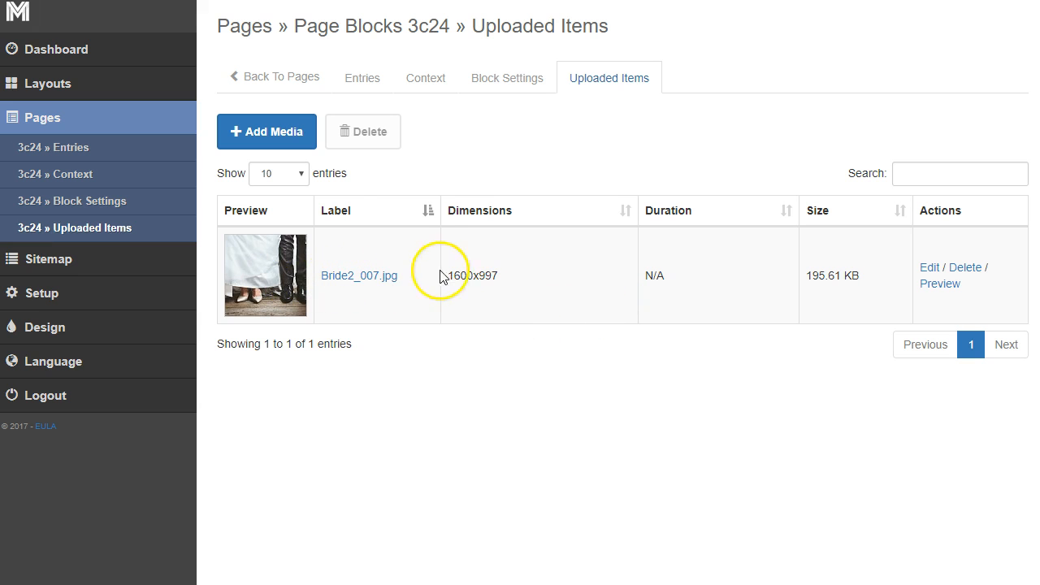
pyautogui.moveTo(499, 277); pyautogui.dragTo(446, 278)
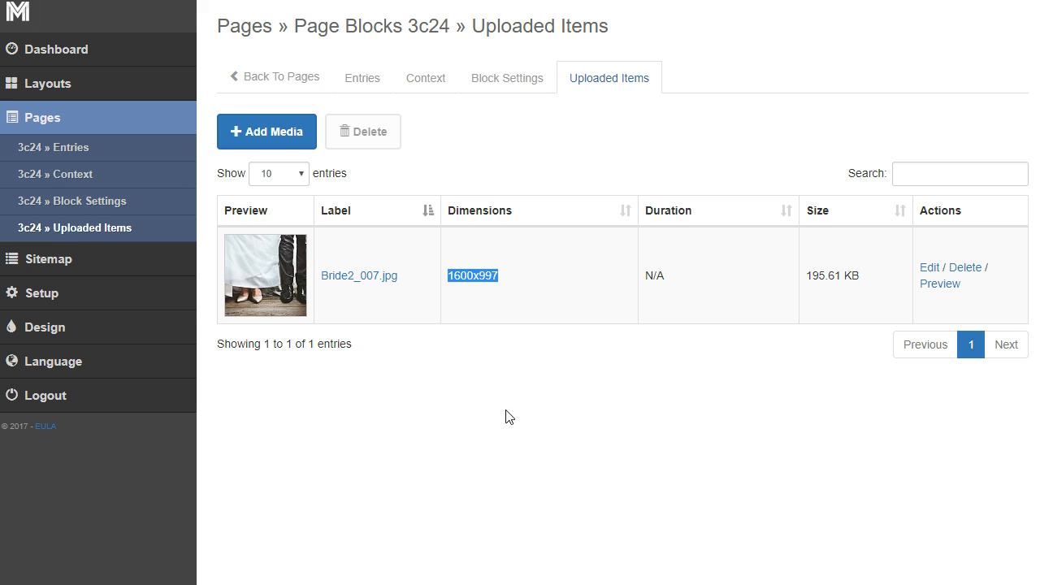
pyautogui.click(279, 77)
# View the about section on the live home page and open the "About image and text" entry of the Home page's about block
pyautogui.scroll(-1, 417, 425)
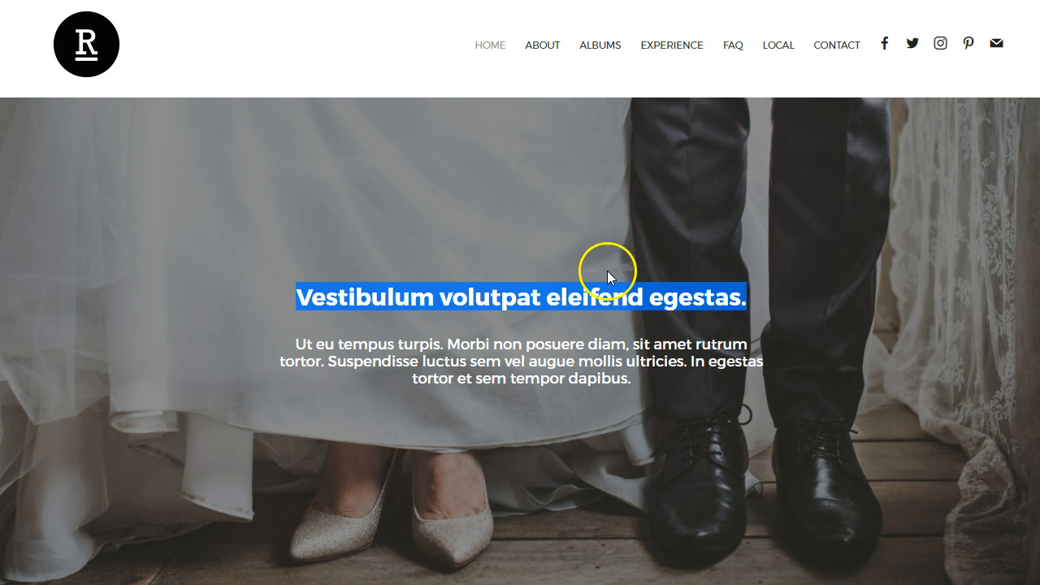
pyautogui.scroll(-6, 607, 269)
pyautogui.scroll(2, 373, 235)
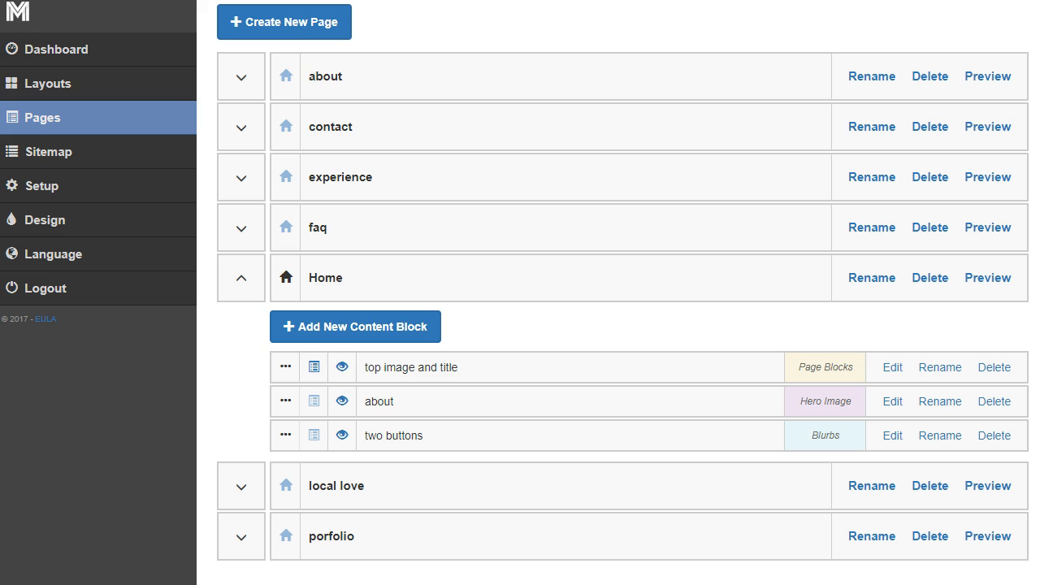
pyautogui.click(897, 403)
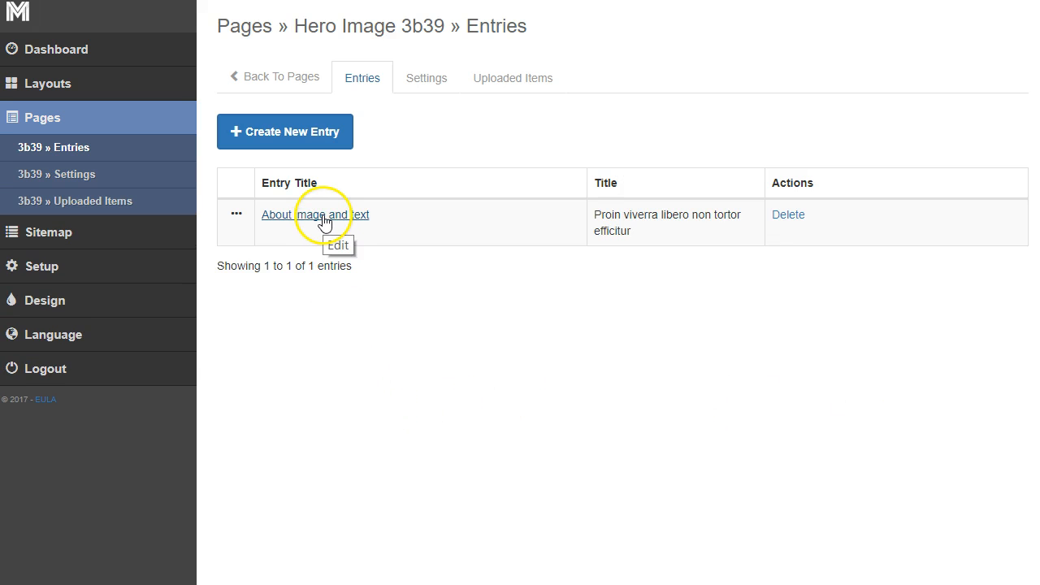
pyautogui.click(324, 221)
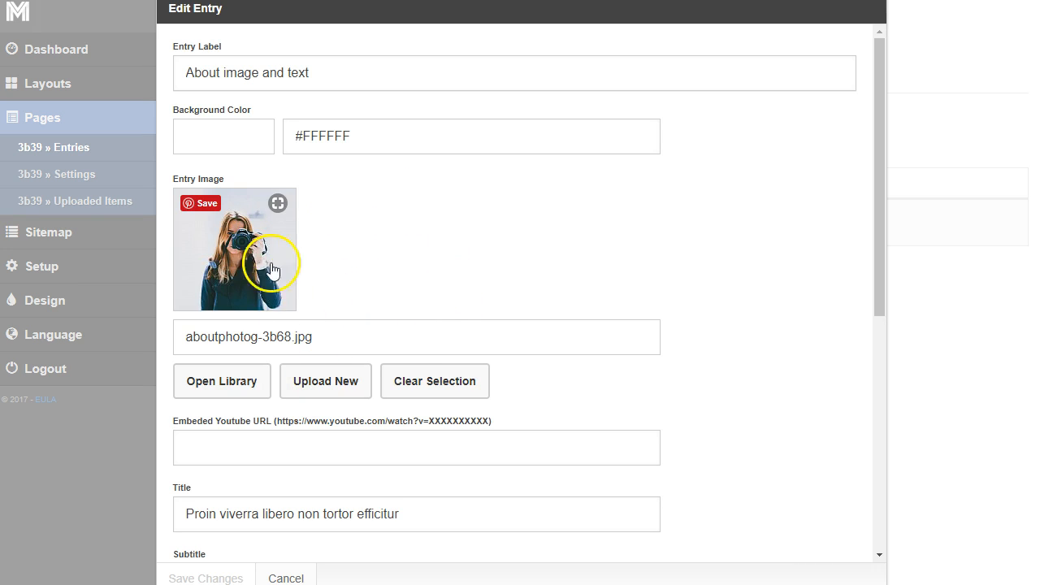
# Review the about entry's image, title, subtitle and entry label, and close the entry without saving
pyautogui.scroll(-1, 338, 376)
pyautogui.scroll(-5, 339, 376)
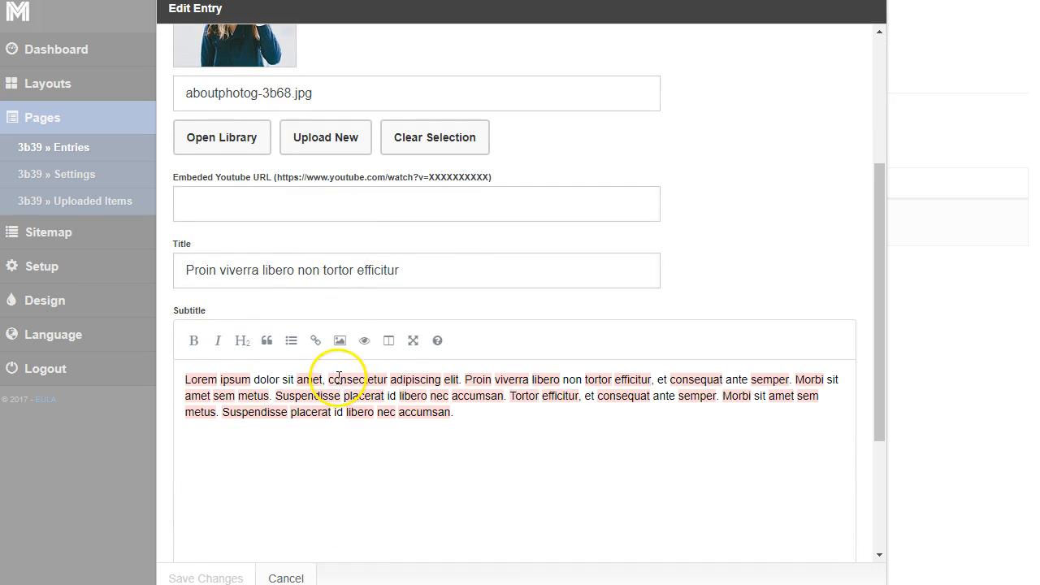
pyautogui.moveTo(449, 272); pyautogui.dragTo(181, 271)
pyautogui.moveTo(511, 434); pyautogui.dragTo(181, 379)
pyautogui.scroll(5, 390, 456)
pyautogui.moveTo(346, 76); pyautogui.dragTo(180, 75)
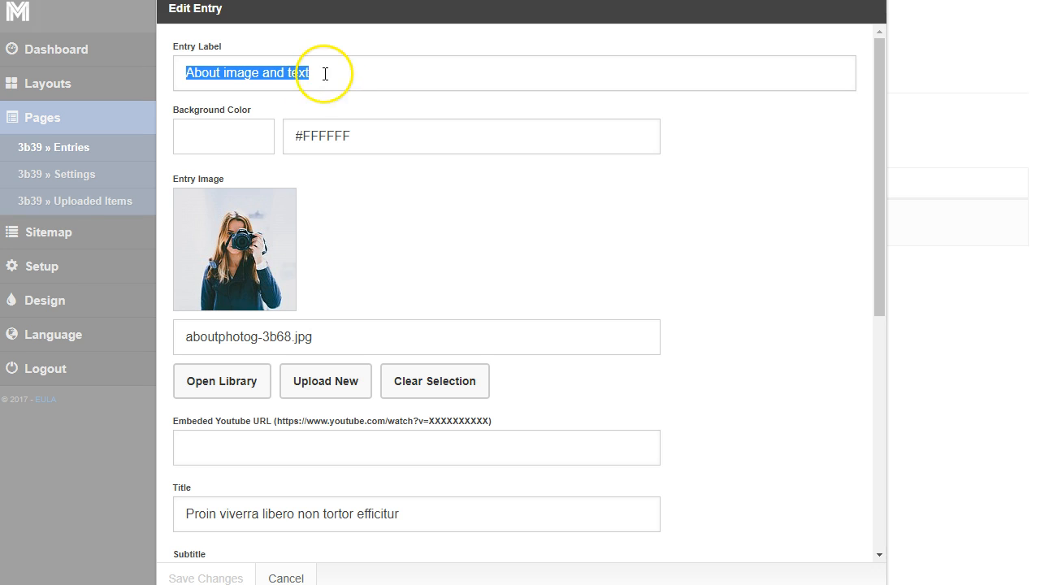
pyautogui.click(291, 576)
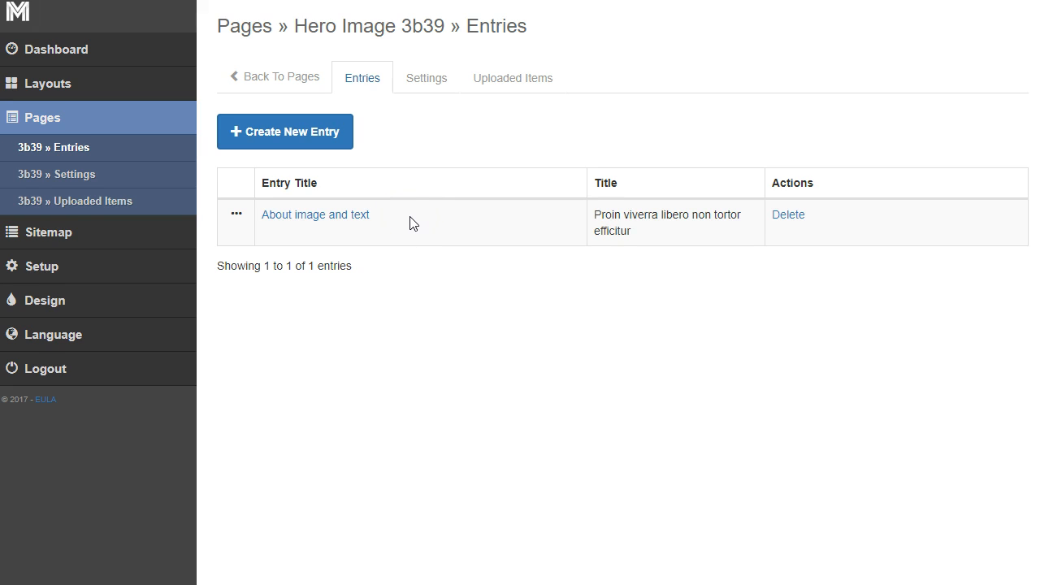
# Check the label and dimensions of the image uploaded to the about block
pyautogui.click(522, 82)
pyautogui.moveTo(429, 284); pyautogui.dragTo(328, 285)
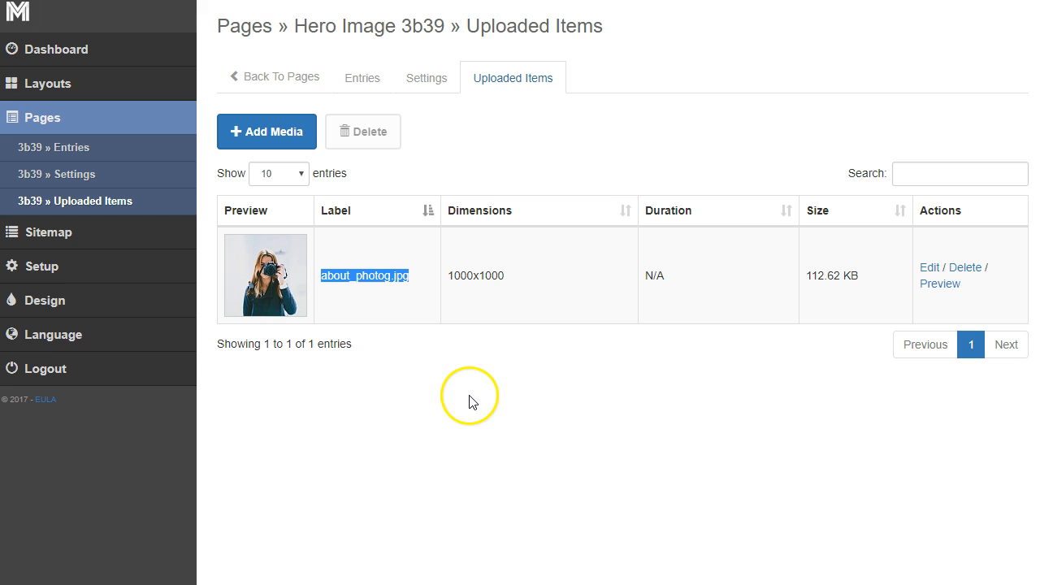
pyautogui.moveTo(510, 280); pyautogui.dragTo(447, 277)
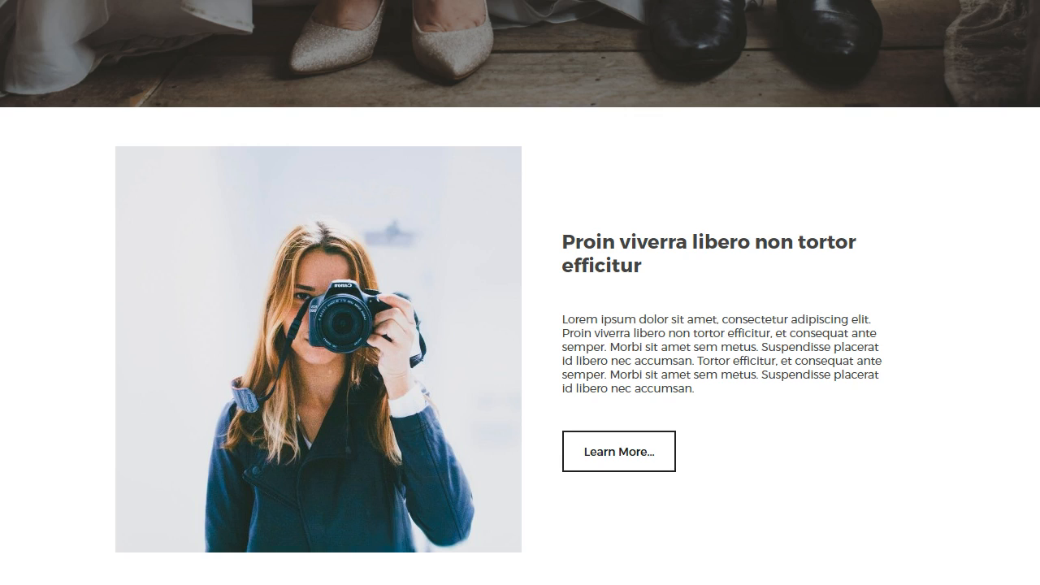
# Open the About page on the live site and examine its banner, text columns and button section
pyautogui.scroll(2, 673, 329)
pyautogui.scroll(4, 673, 330)
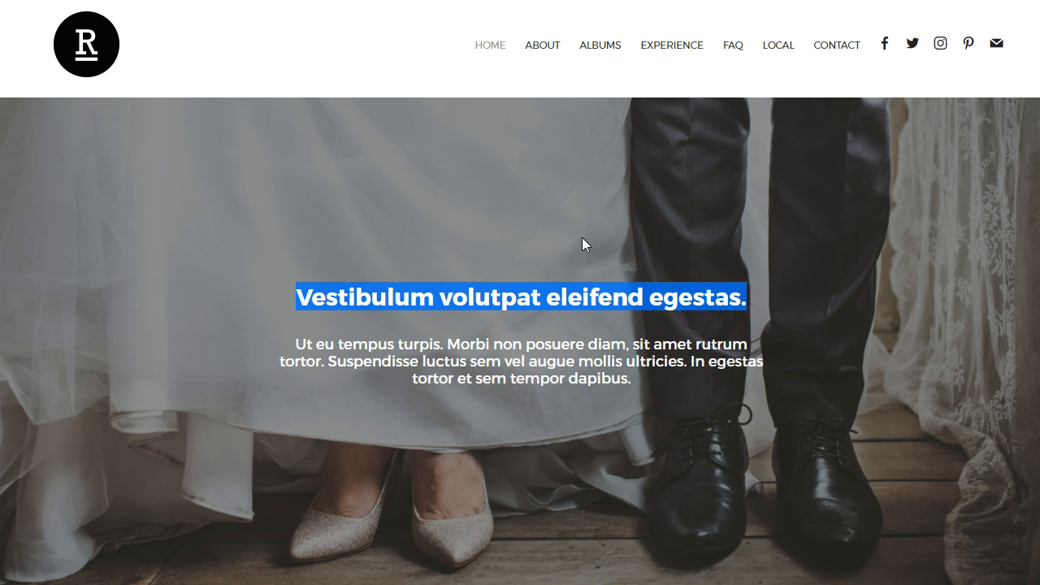
pyautogui.click(549, 46)
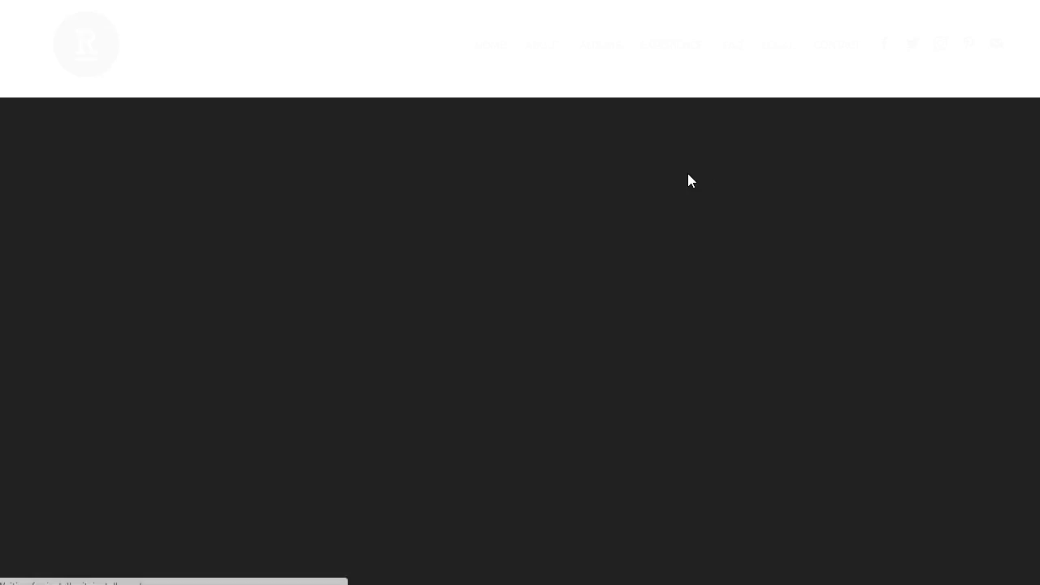
pyautogui.scroll(-6, 683, 179)
pyautogui.scroll(-2, 681, 213)
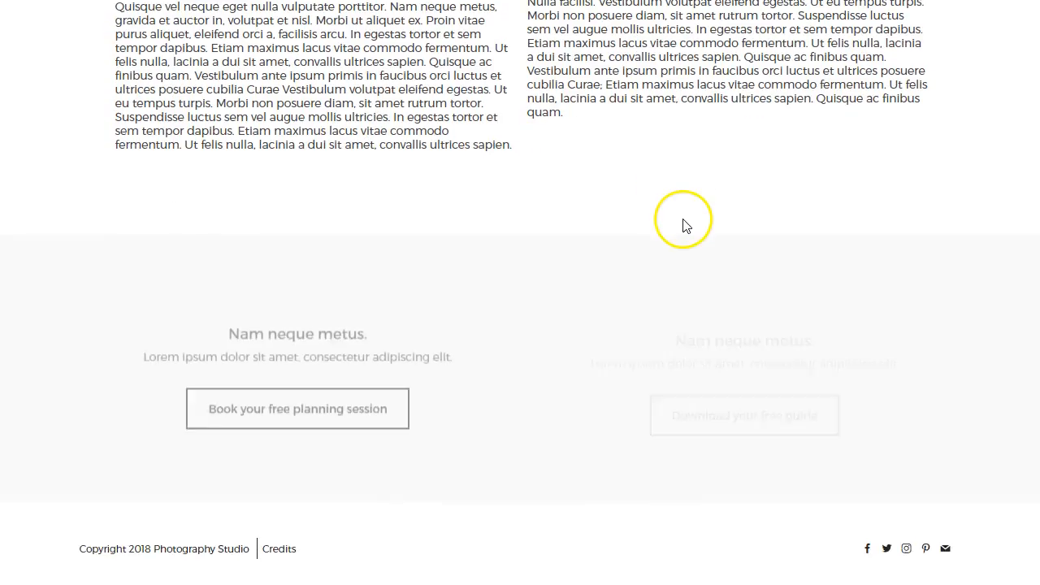
pyautogui.scroll(7, 680, 220)
pyautogui.scroll(-5, 654, 212)
pyautogui.scroll(7, 666, 268)
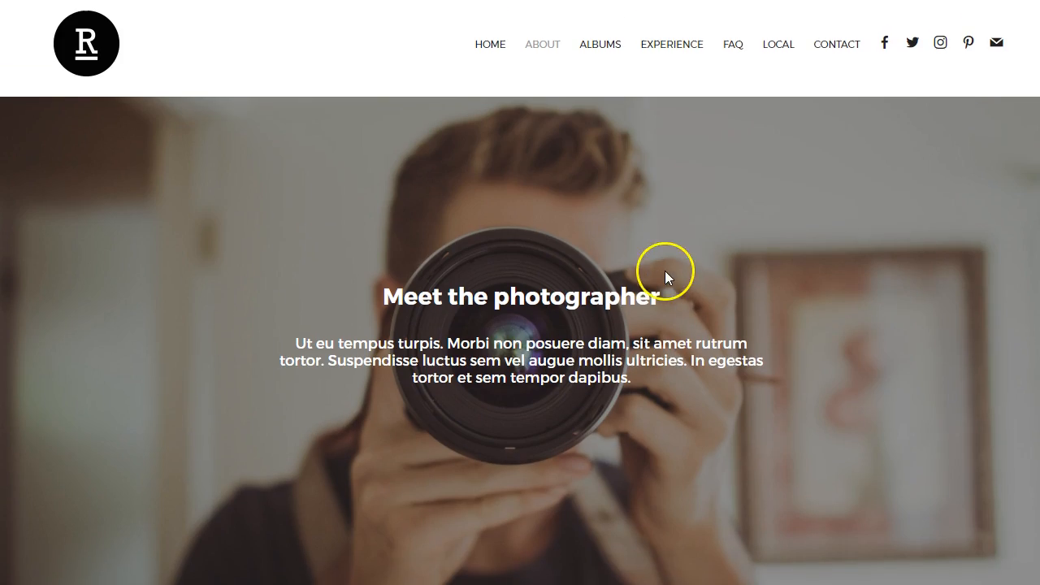
# View the FAQ page on the live site and return to the page list in the site's admin area
pyautogui.click(736, 46)
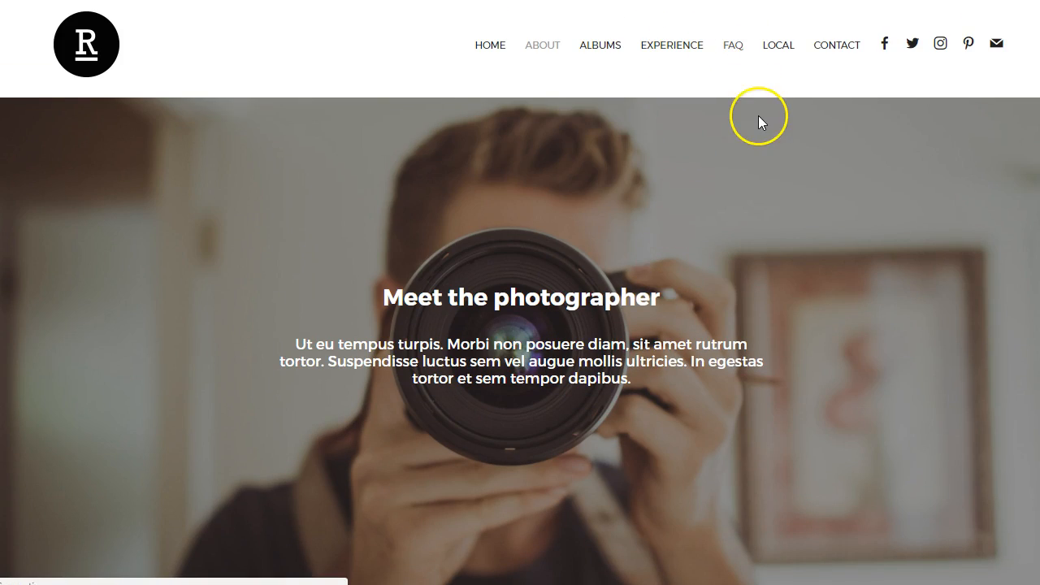
pyautogui.scroll(-10, 723, 187)
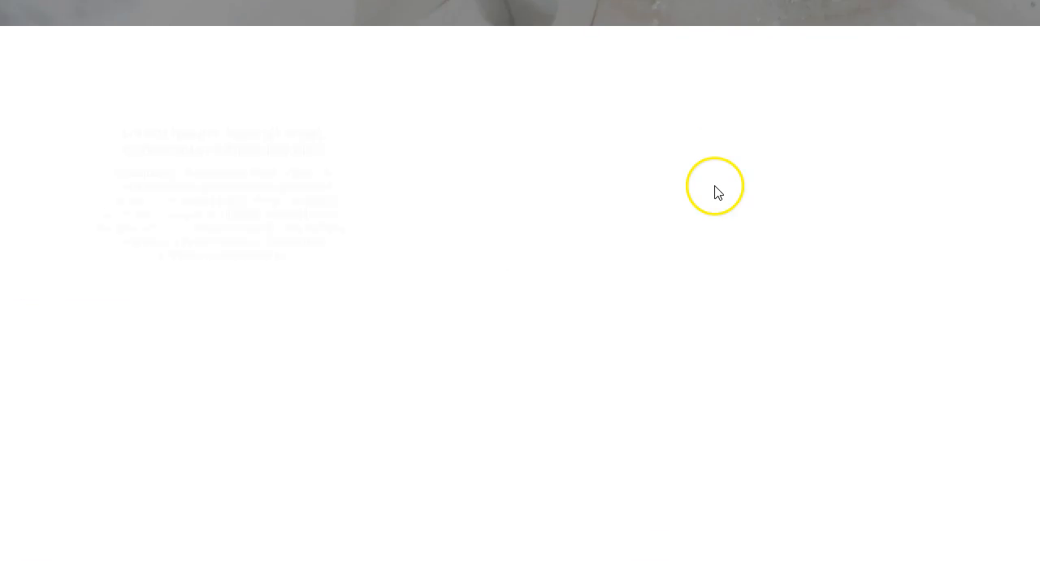
pyautogui.scroll(10, 711, 205)
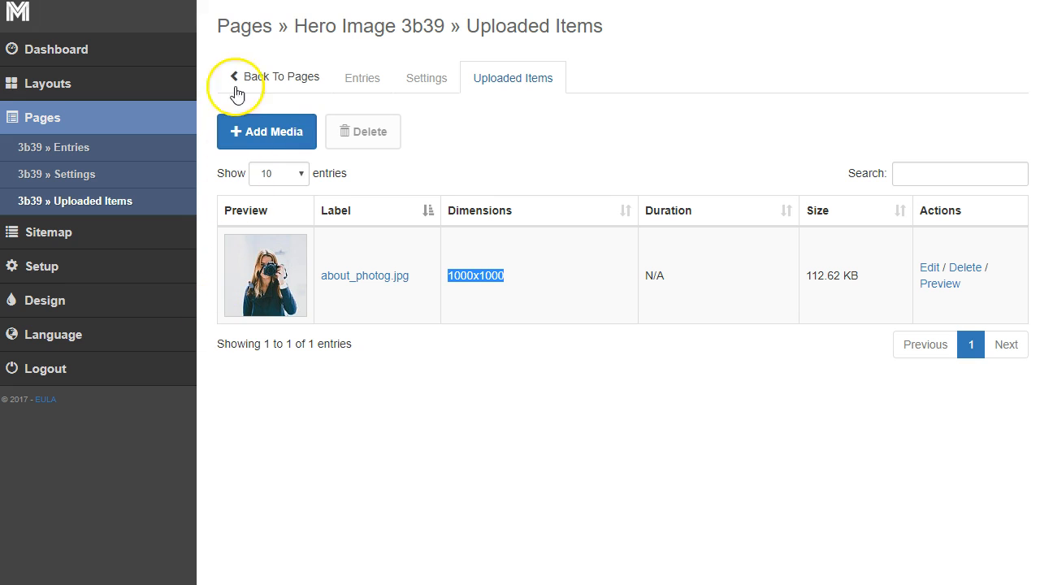
pyautogui.click(246, 74)
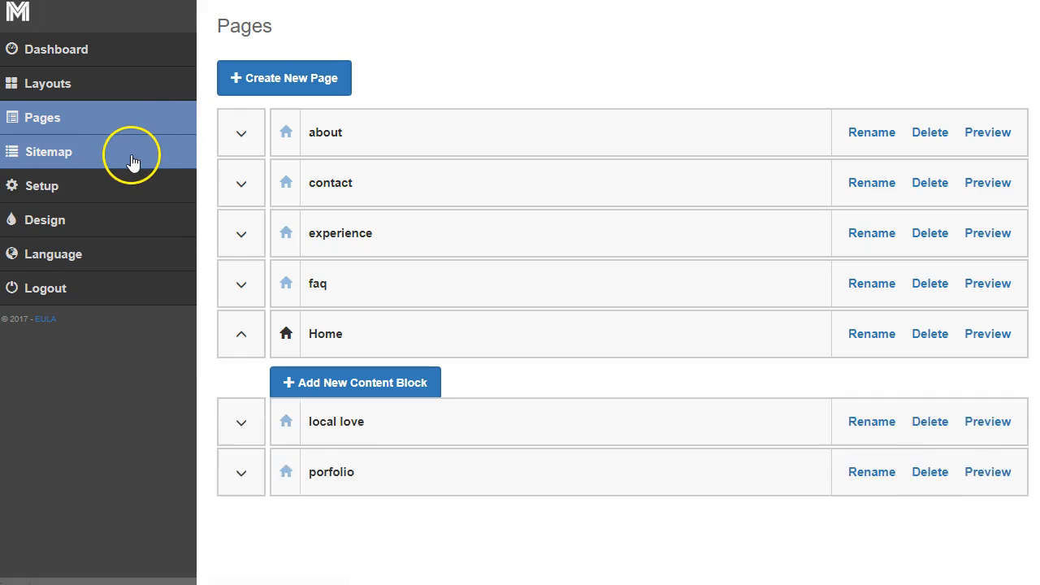
# Open the entries of the faq page's faq blurbs block and compare them with the live FAQ page's question section
pyautogui.click(242, 333)
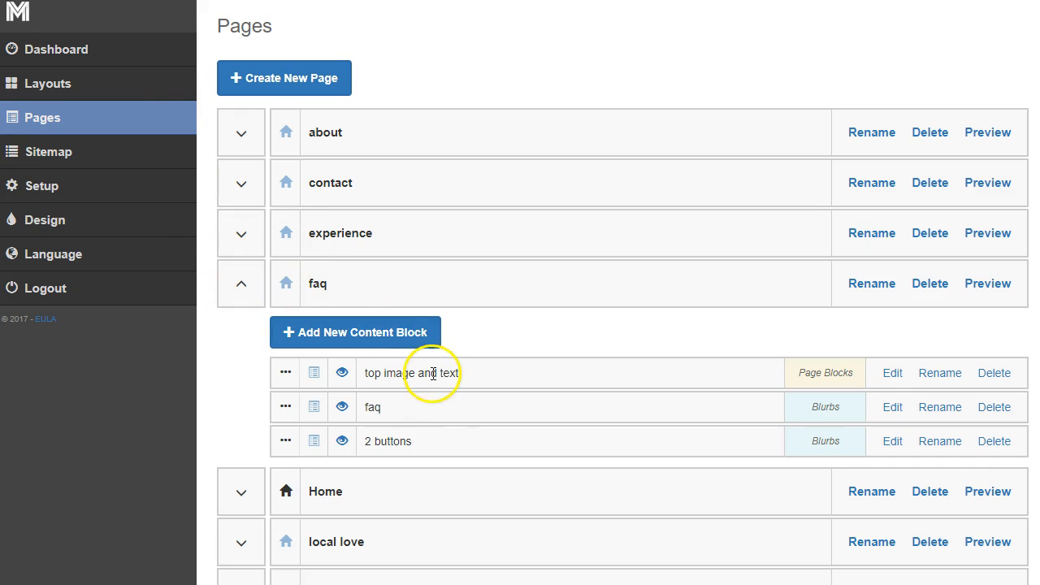
pyautogui.click(892, 408)
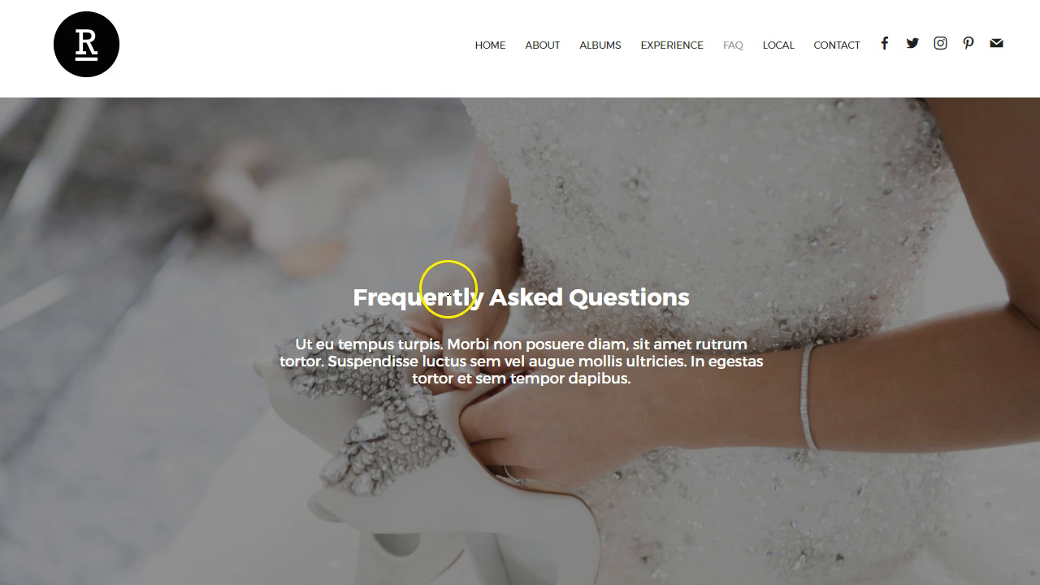
pyautogui.scroll(-5, 448, 284)
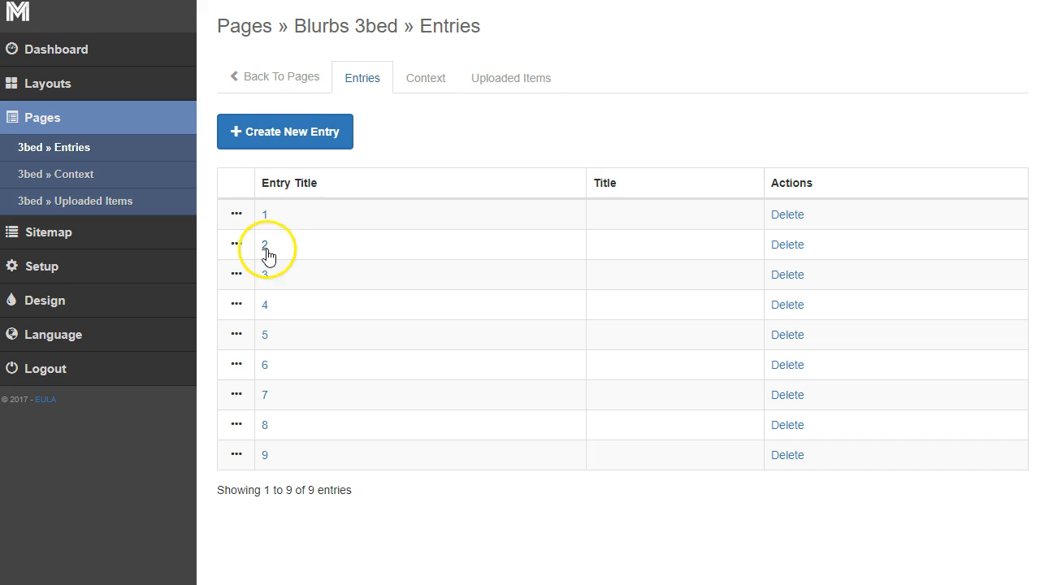
# Review the subtitle, blurb, link fields and label of FAQ entry 1, and close the entry without saving
pyautogui.click(265, 216)
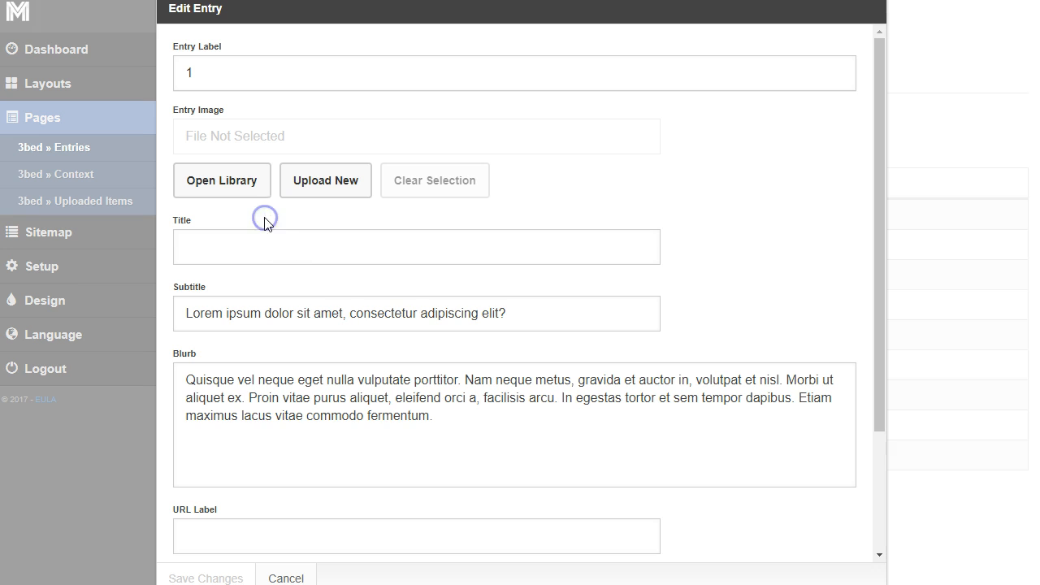
pyautogui.moveTo(529, 316); pyautogui.dragTo(149, 308)
pyautogui.moveTo(518, 429); pyautogui.dragTo(172, 378)
pyautogui.scroll(-2, 217, 453)
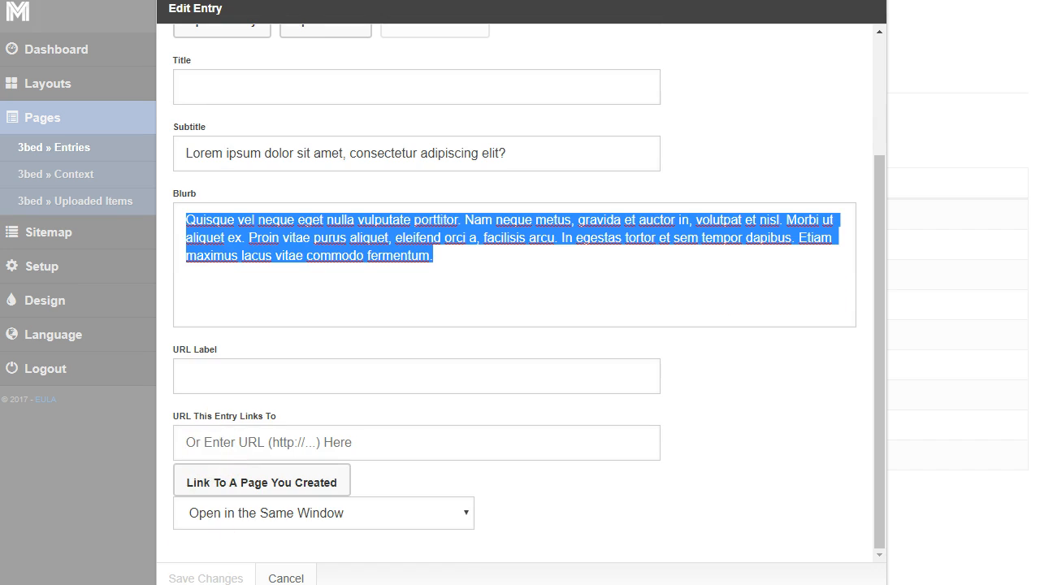
pyautogui.scroll(2, 200, 304)
pyautogui.moveTo(220, 72); pyautogui.dragTo(151, 72)
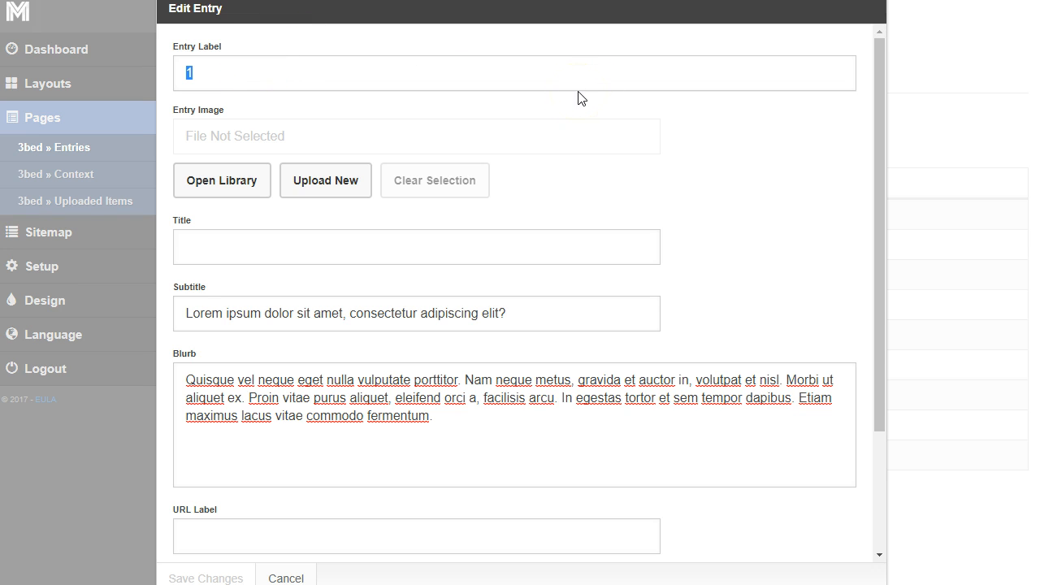
pyautogui.click(288, 575)
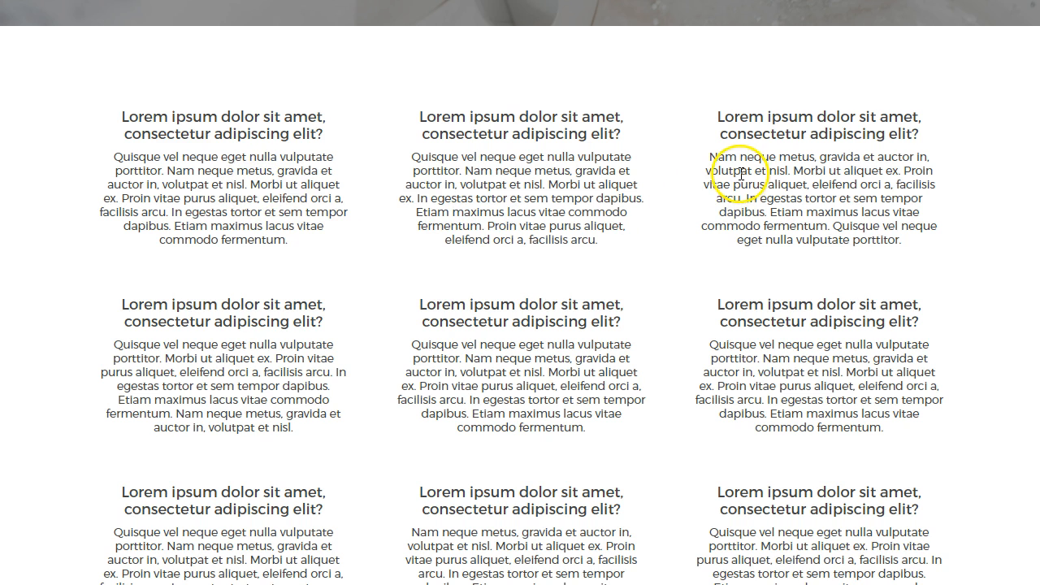
# Look over the questions on the live FAQ page, and expand the porfolio page's content blocks in the admin page list
pyautogui.scroll(-3, 243, 431)
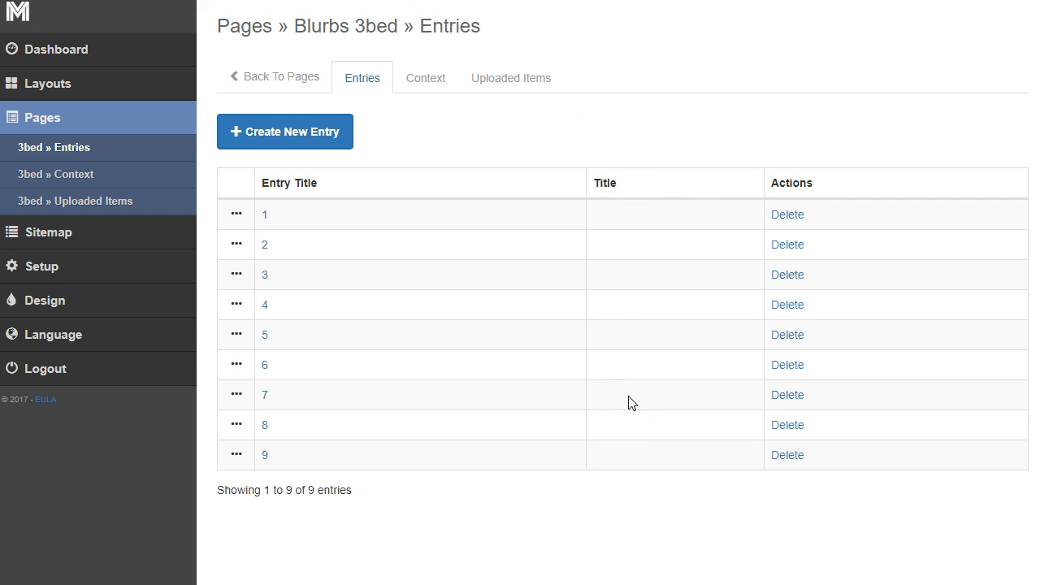
pyautogui.click(47, 120)
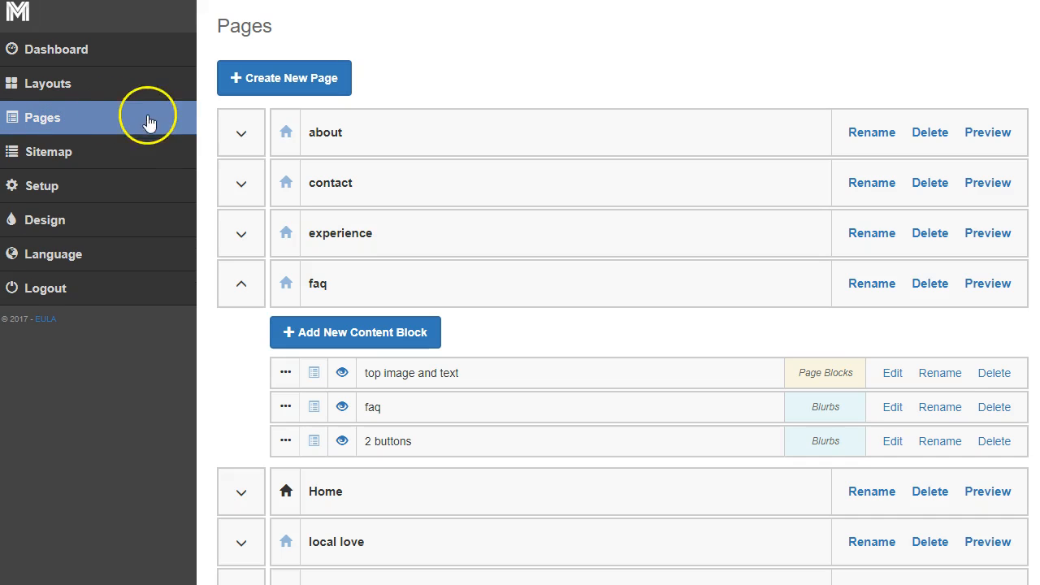
pyautogui.click(240, 284)
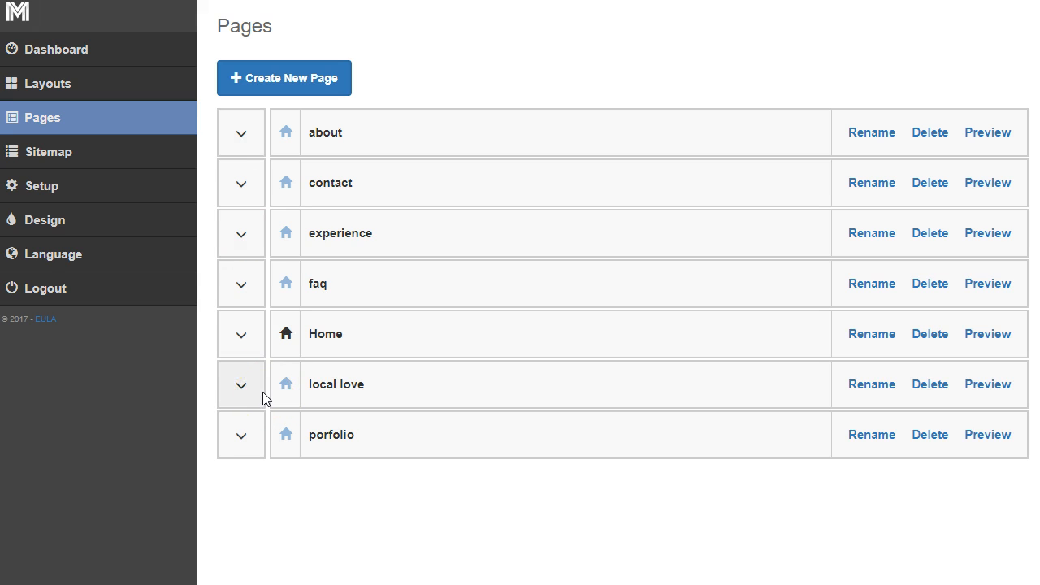
pyautogui.click(242, 443)
pyautogui.scroll(-3, 550, 374)
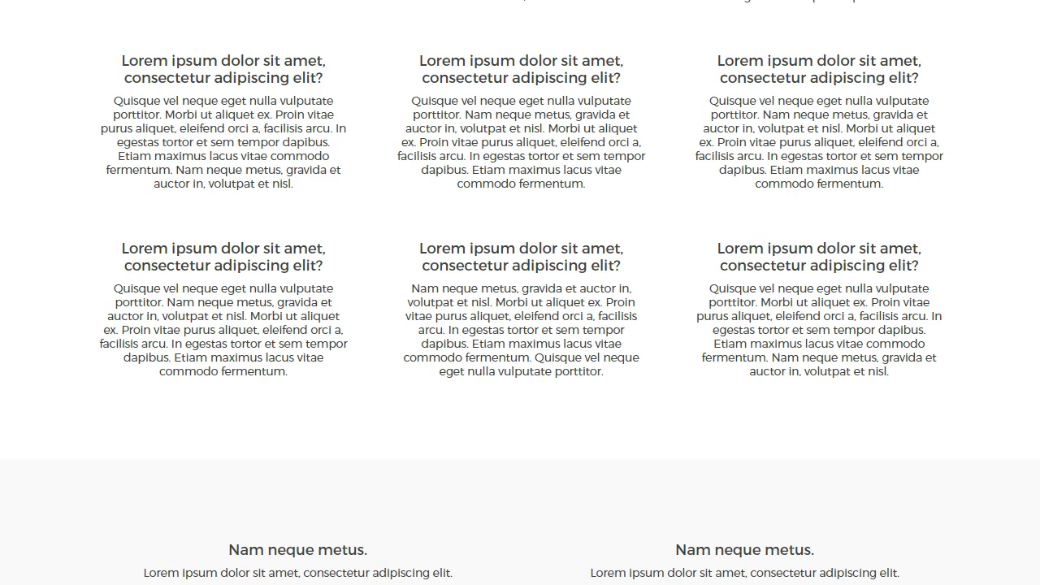
# Open the Albums page on the live site and examine its banner, album thumbnail grid and button section
pyautogui.scroll(10, 662, 63)
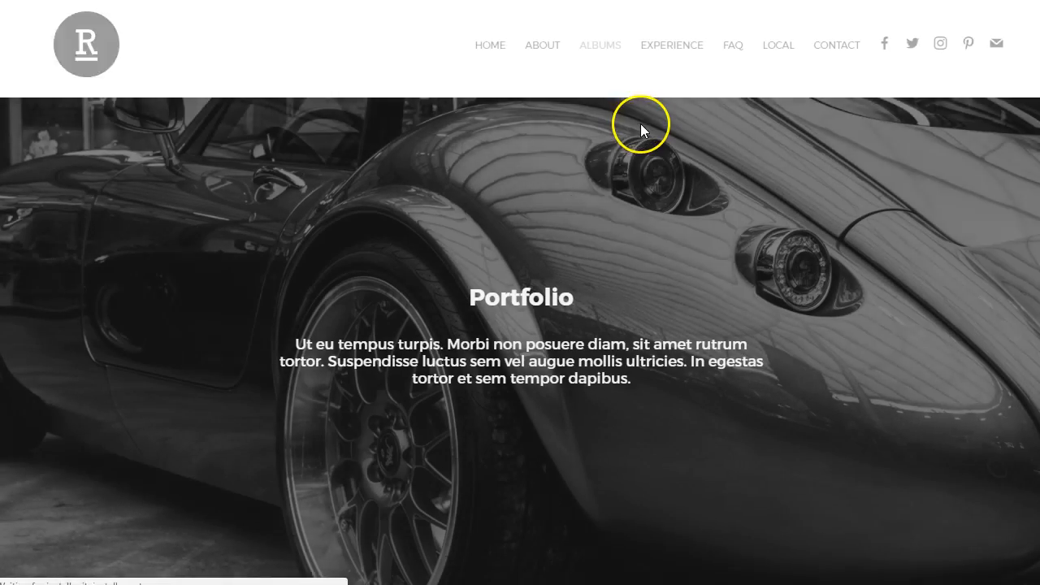
pyautogui.scroll(-2, 639, 130)
pyautogui.scroll(-5, 743, 209)
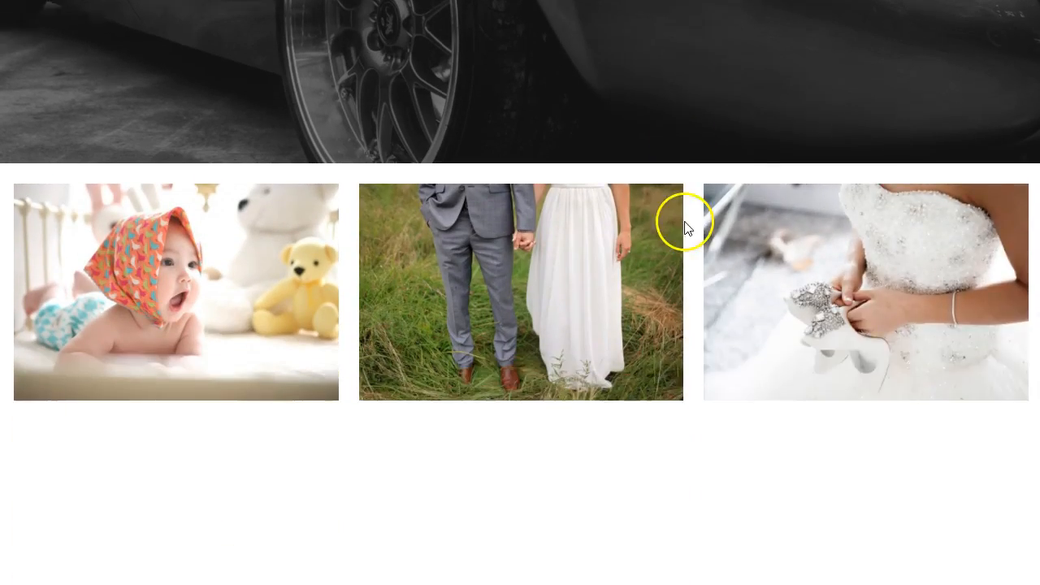
pyautogui.scroll(-2, 861, 208)
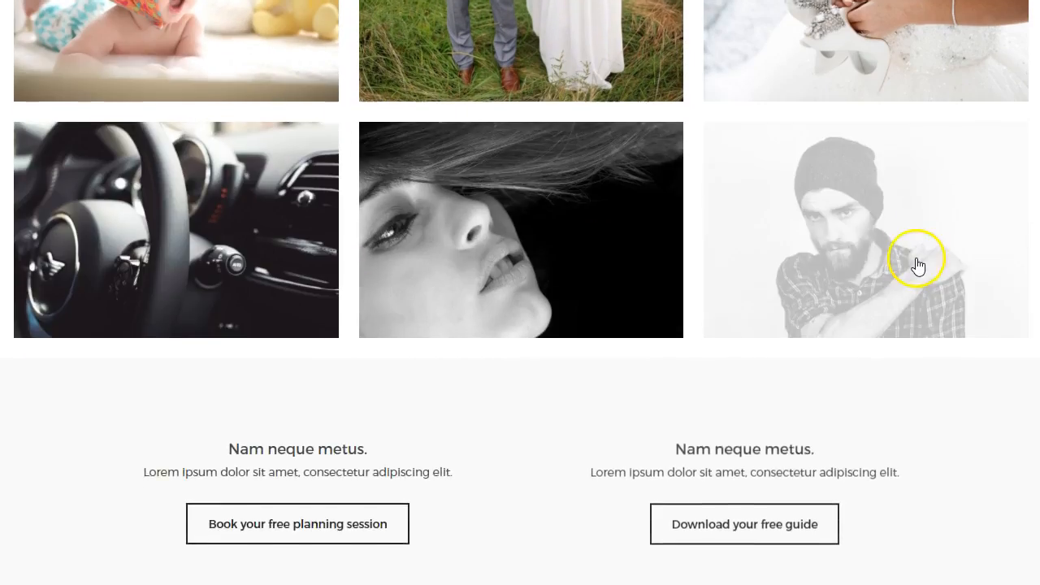
pyautogui.scroll(3, 360, 246)
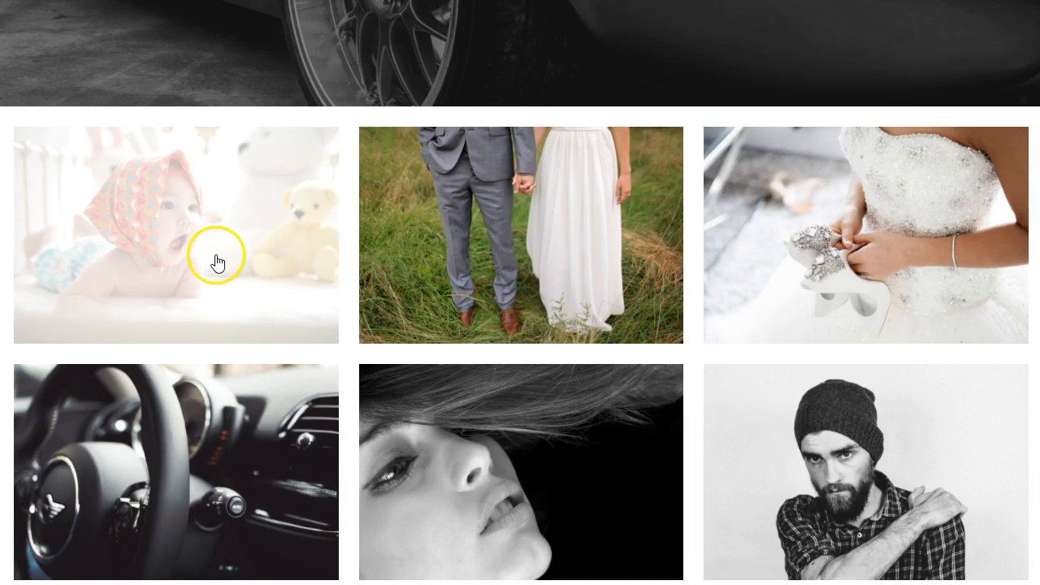
# Preview the baby album from its thumbnail in the live portfolio grid and close the image viewer
pyautogui.click(216, 262)
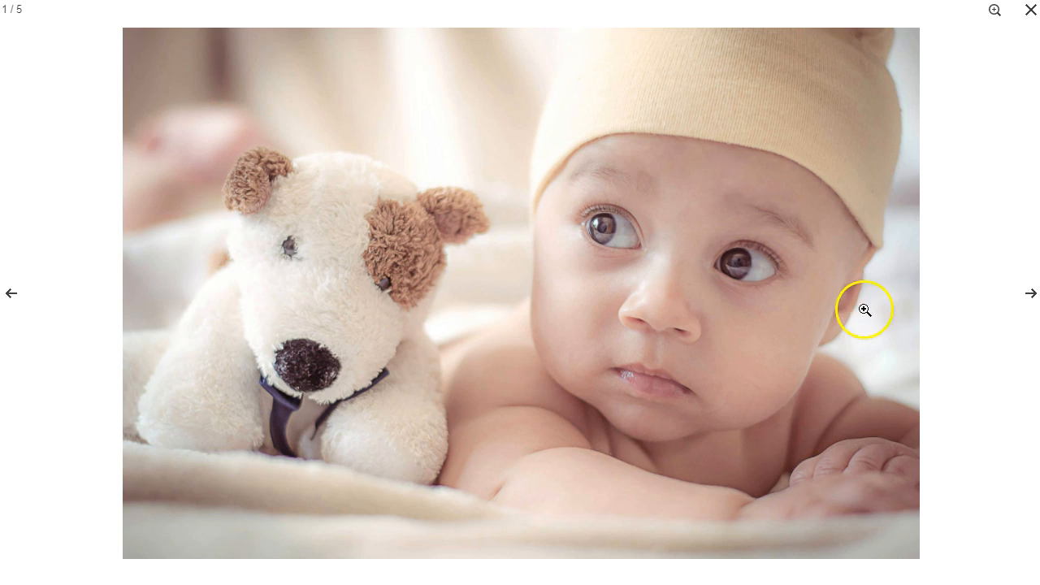
pyautogui.click(1029, 11)
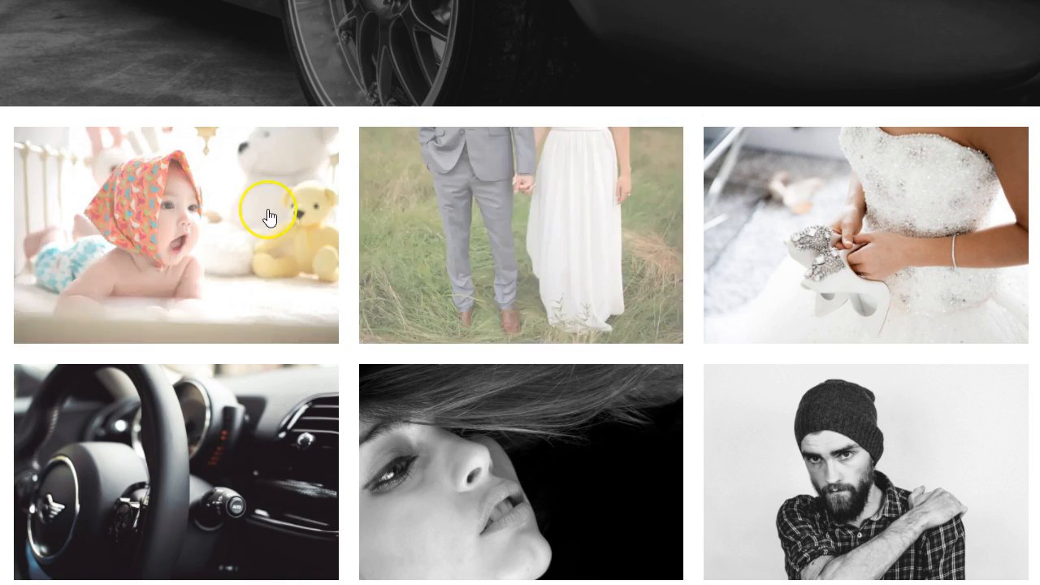
pyautogui.click(252, 215)
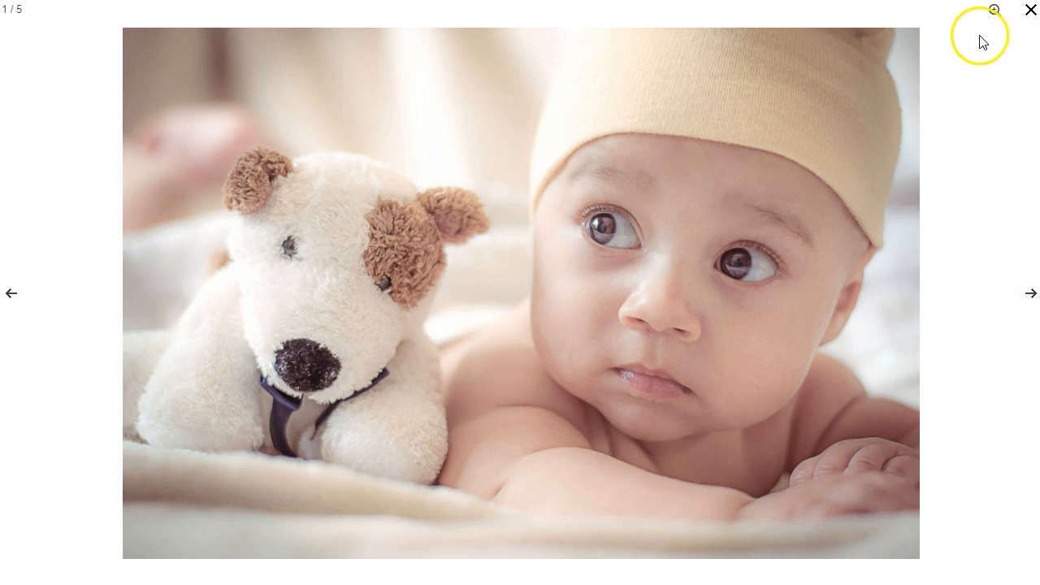
pyautogui.click(1029, 11)
# Open the wedding couple album in the live portfolio grid, browse to its fourth image and close the viewer
pyautogui.click(529, 239)
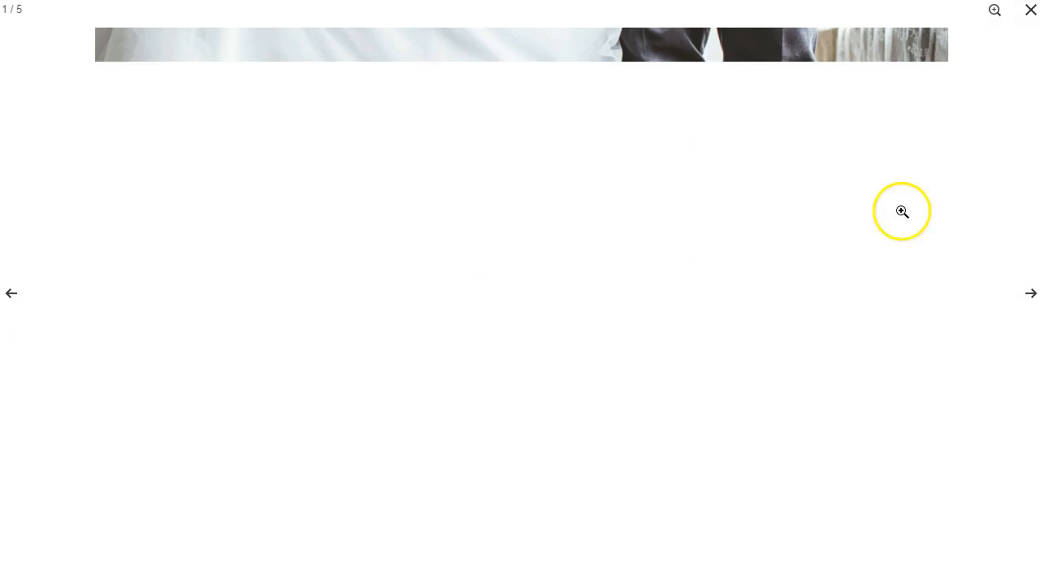
pyautogui.click(1026, 294)
pyautogui.click(1026, 294)
pyautogui.click(1025, 294)
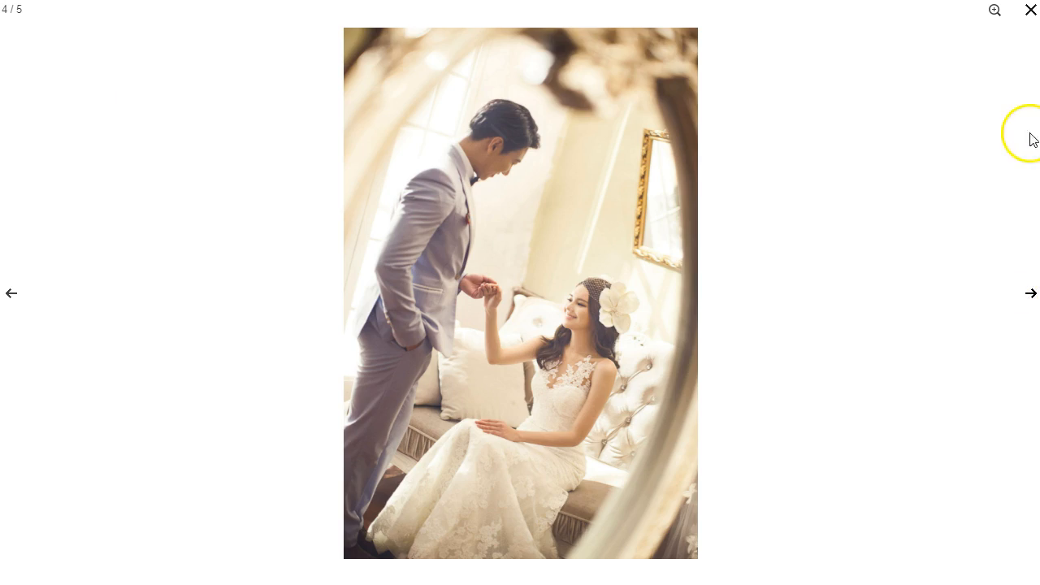
pyautogui.click(1029, 11)
# Open the album with the bride holding shoes, browse to its fourth image and close the viewer
pyautogui.click(870, 132)
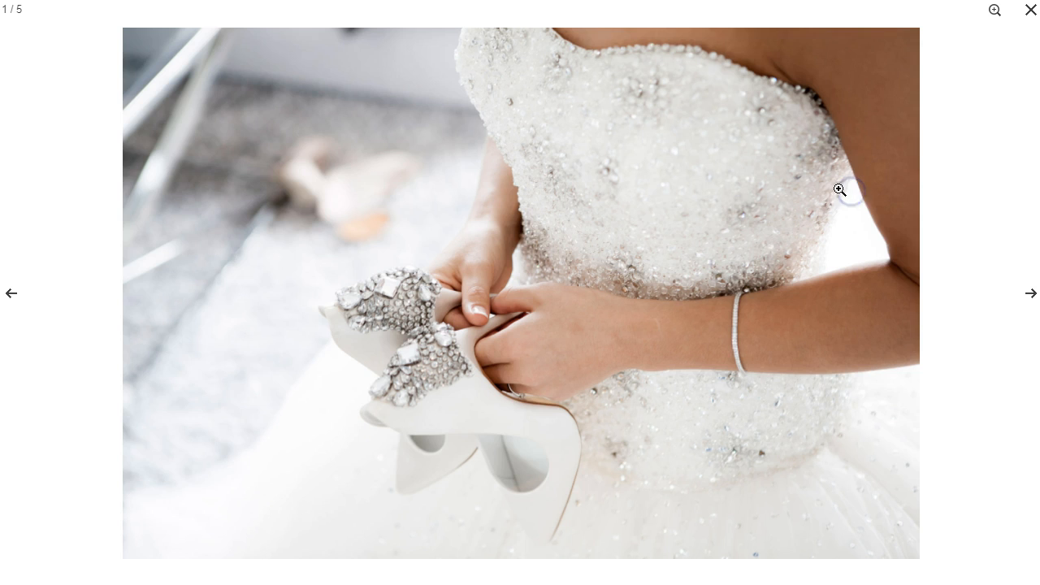
pyautogui.click(1016, 302)
pyautogui.click(1018, 276)
pyautogui.click(1016, 251)
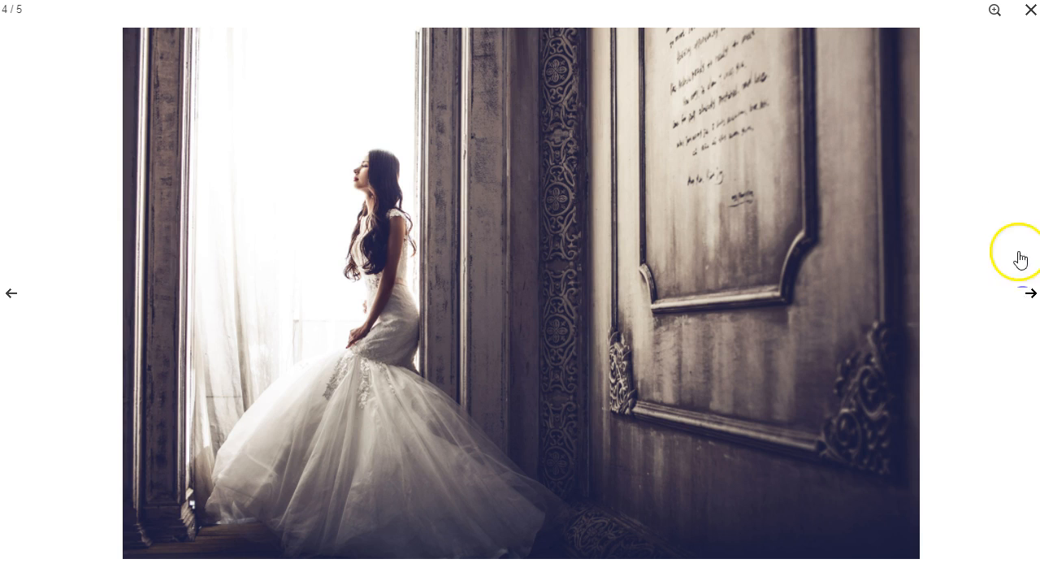
pyautogui.click(1027, 12)
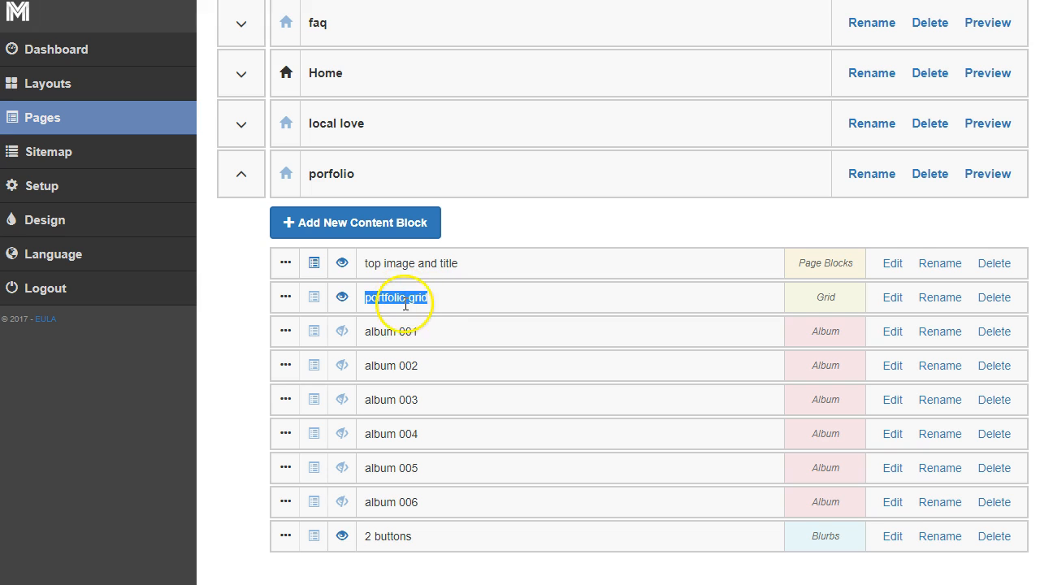
# Review the album blocks under the porfolio page and open the entries of the portfolio grid block
pyautogui.moveTo(429, 332); pyautogui.dragTo(370, 333)
pyautogui.click(418, 365)
pyautogui.click(422, 294)
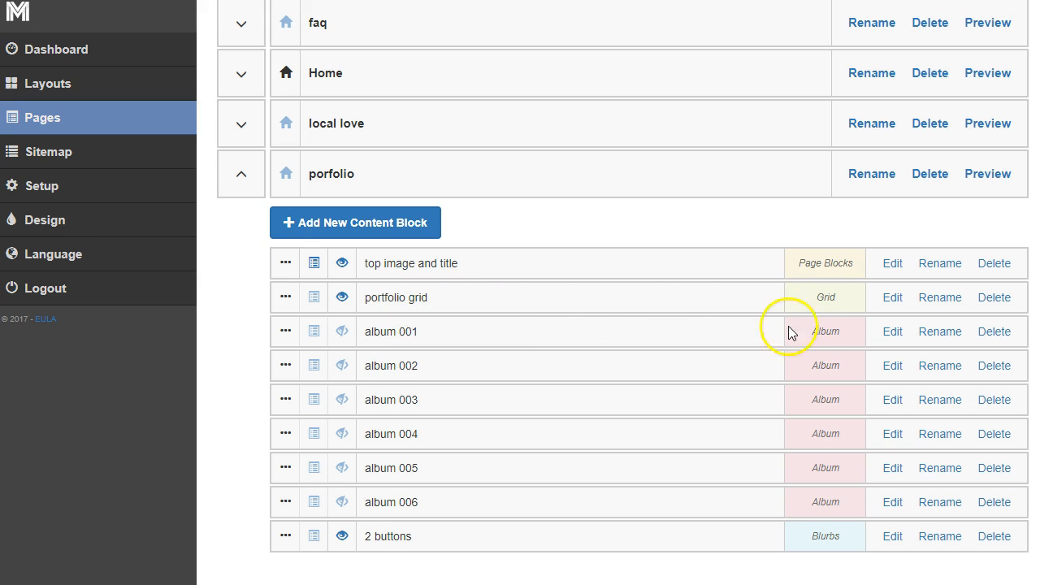
pyautogui.click(891, 299)
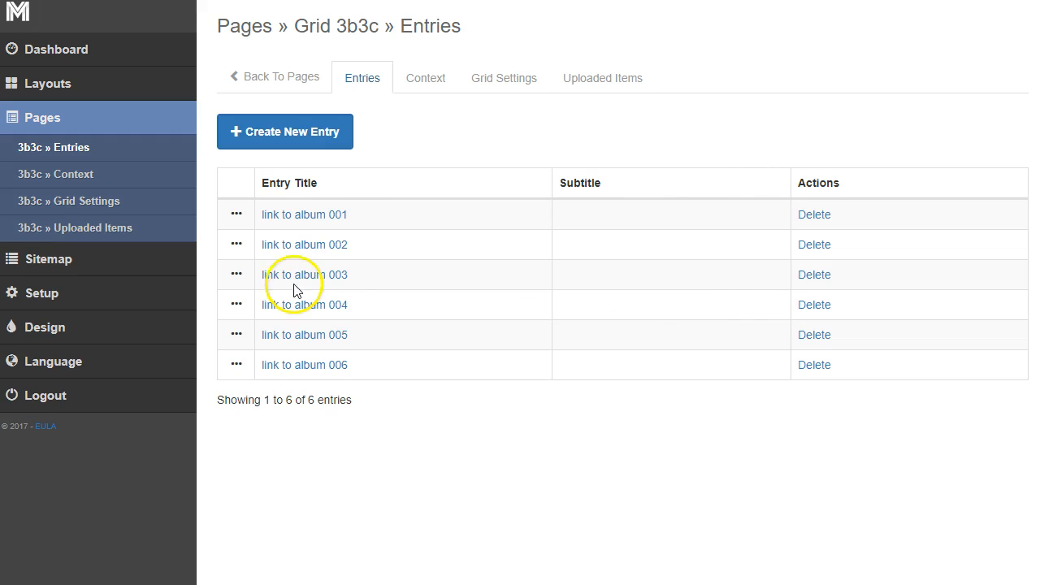
# Check the image and linked album URL of the "link to album 001" grid entry, and close it without saving
pyautogui.click(298, 221)
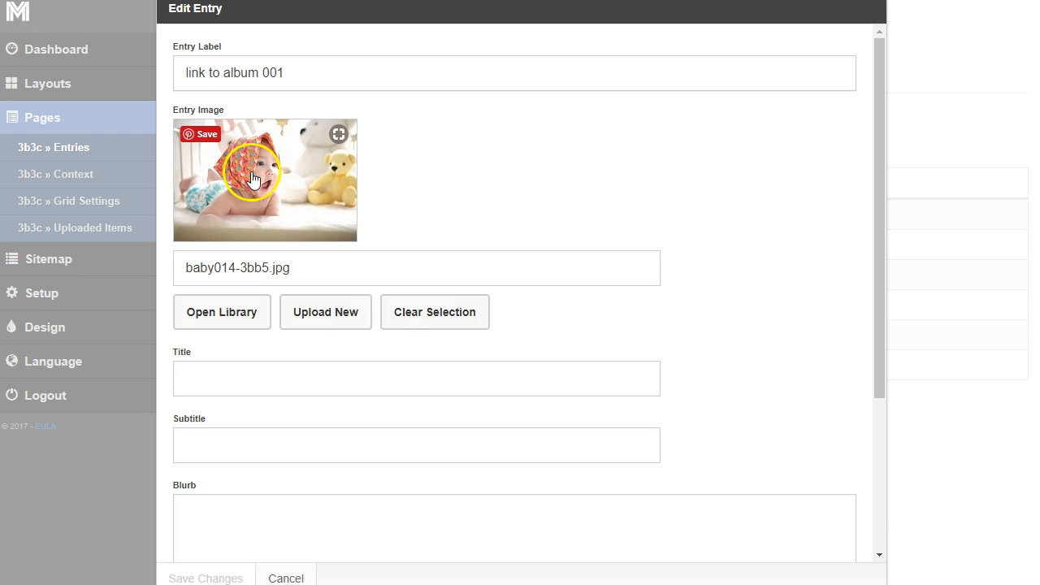
pyautogui.scroll(-3, 333, 266)
pyautogui.moveTo(385, 457); pyautogui.dragTo(352, 440)
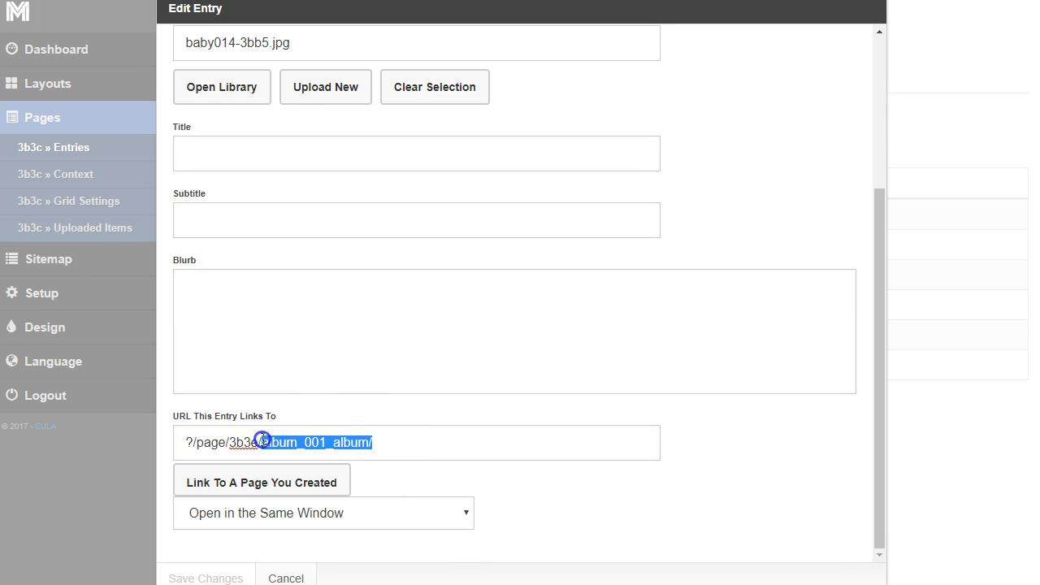
pyautogui.click(291, 577)
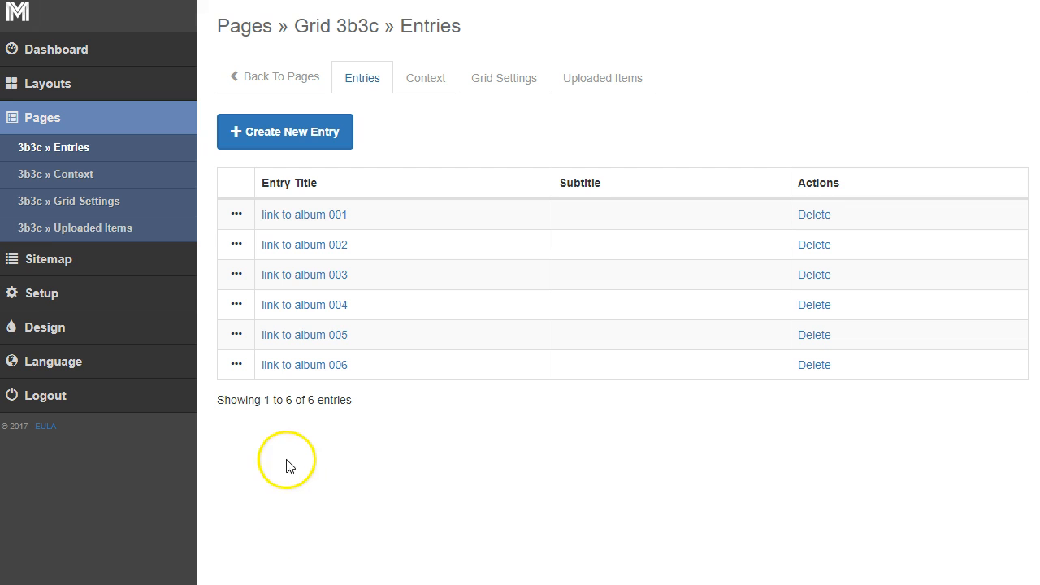
# Return to the porfolio page's blocks, reopen the portfolio grid and recheck the first entry's image without saving
pyautogui.click(273, 75)
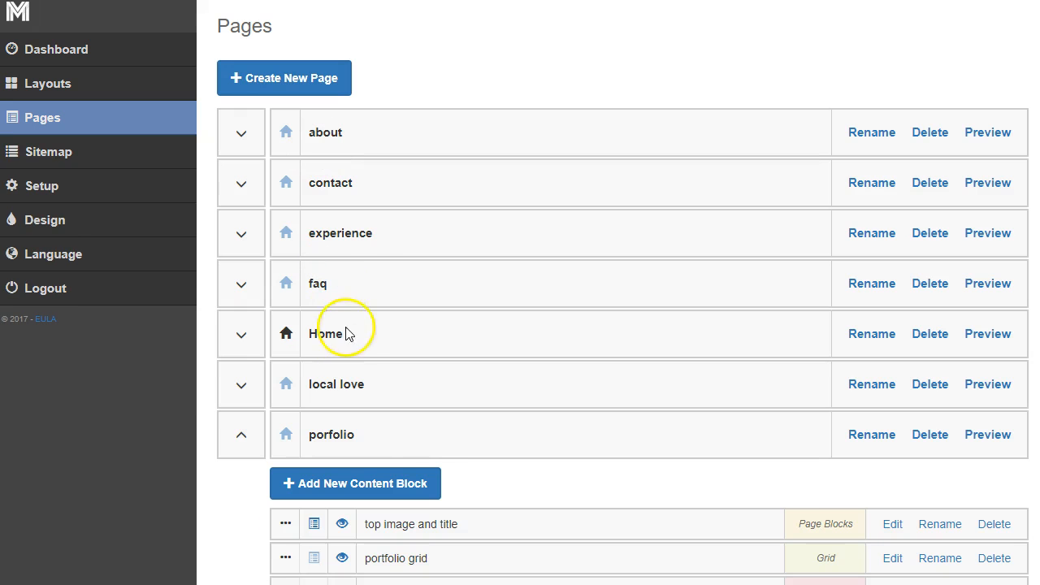
pyautogui.scroll(-3, 400, 453)
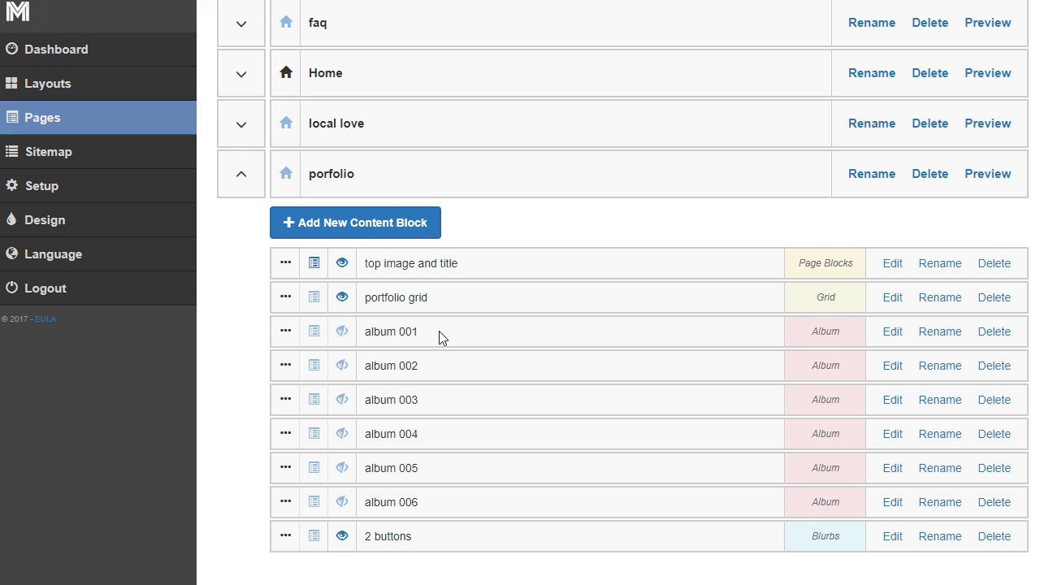
pyautogui.click(892, 298)
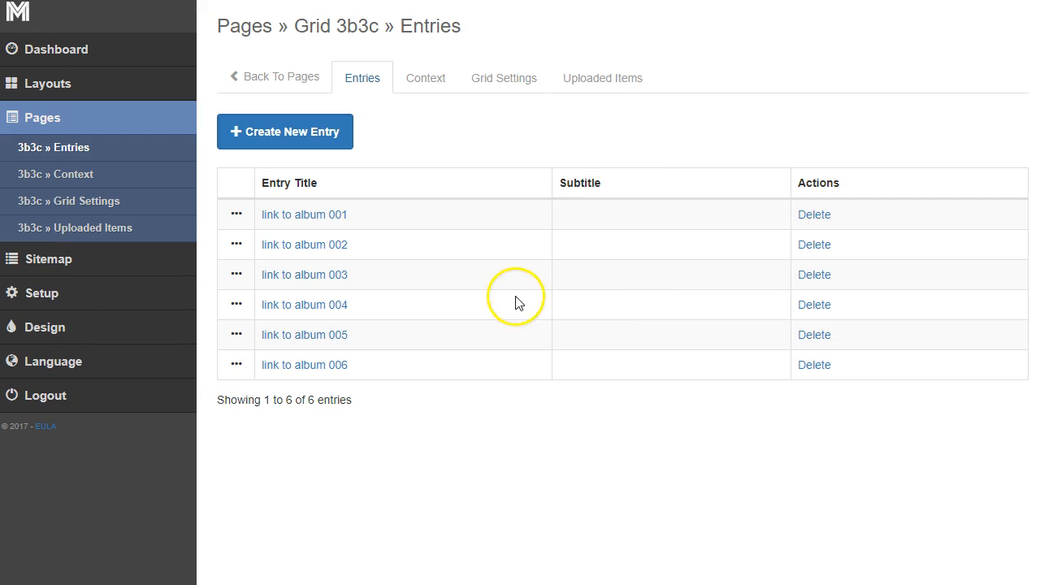
pyautogui.click(325, 217)
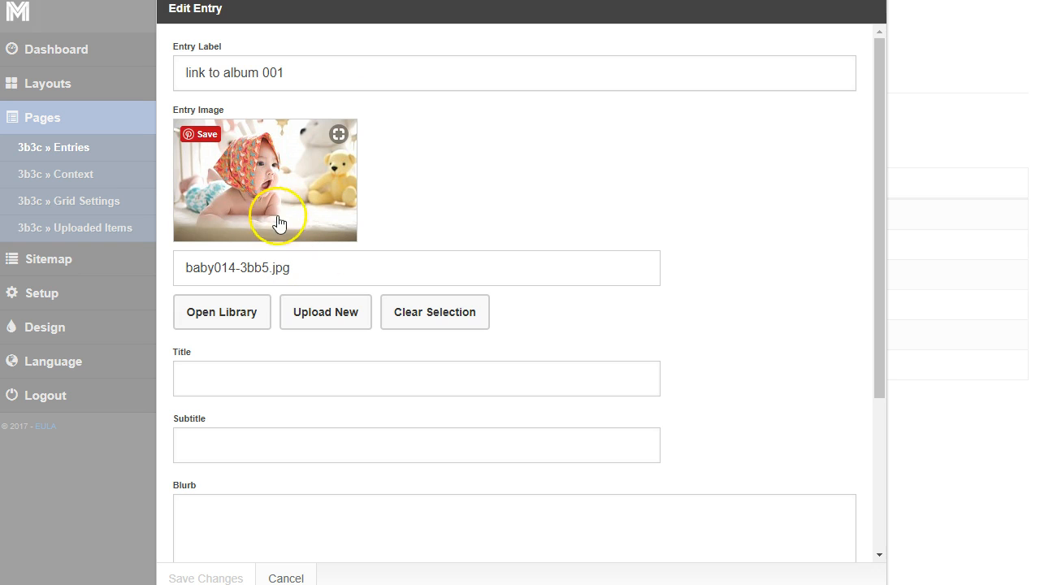
pyautogui.click(296, 576)
# Return to the page list and open the image list of the porfolio page's album 001 block
pyautogui.click(288, 88)
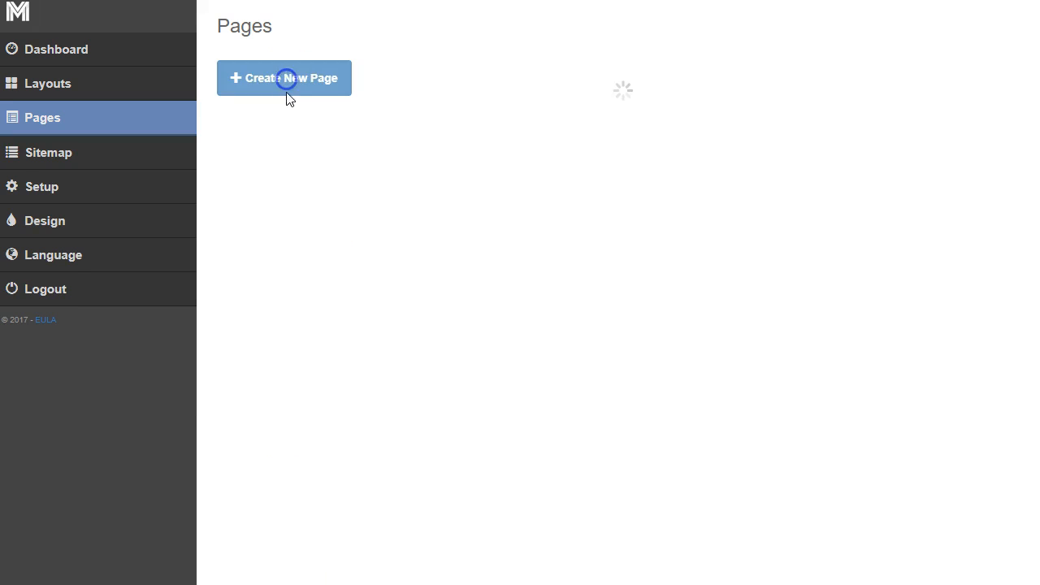
pyautogui.scroll(-2, 477, 457)
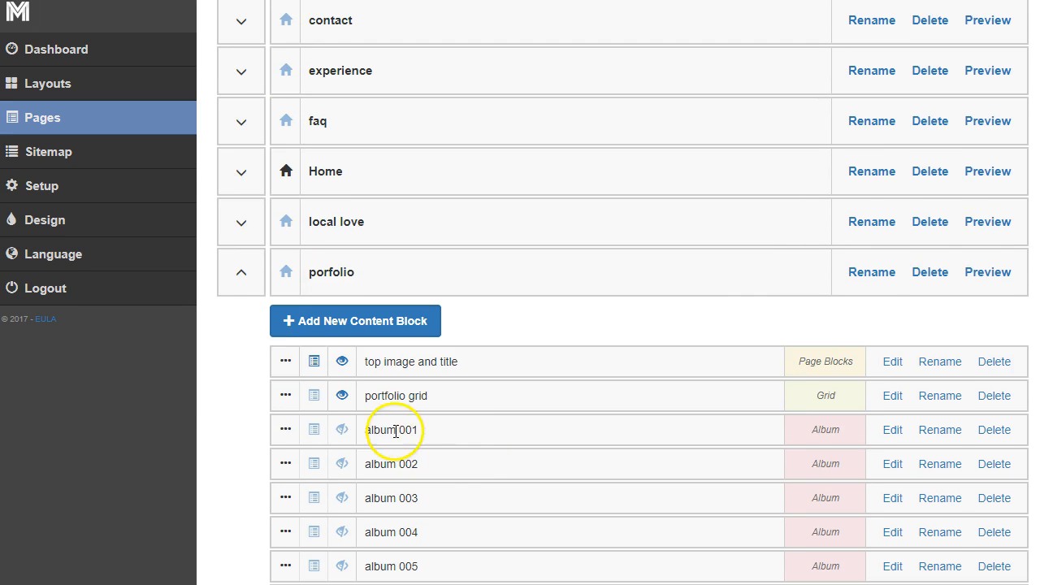
pyautogui.click(879, 431)
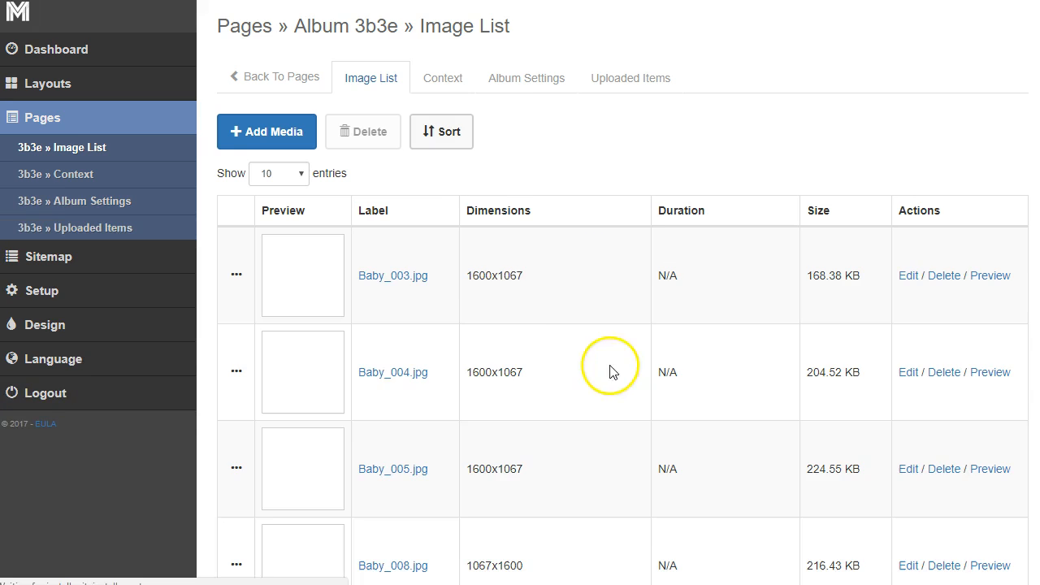
# Select all five baby images in the album 001 image list and check the baby album's tile on the live portfolio page
pyautogui.scroll(-2, 467, 284)
pyautogui.click(620, 447)
pyautogui.click(617, 349)
pyautogui.click(606, 261)
pyautogui.click(583, 165)
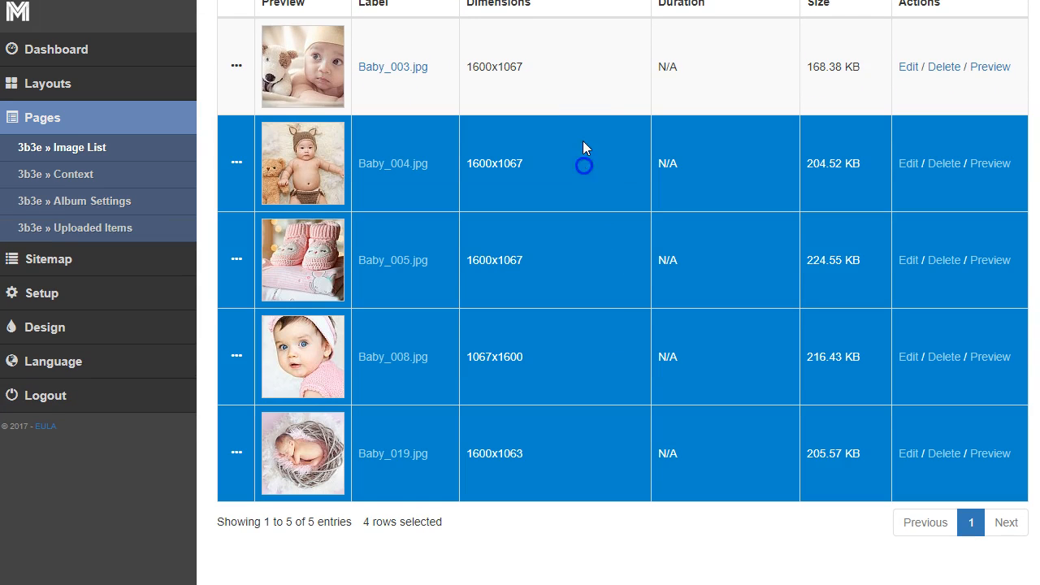
pyautogui.click(581, 88)
pyautogui.scroll(2, 573, 122)
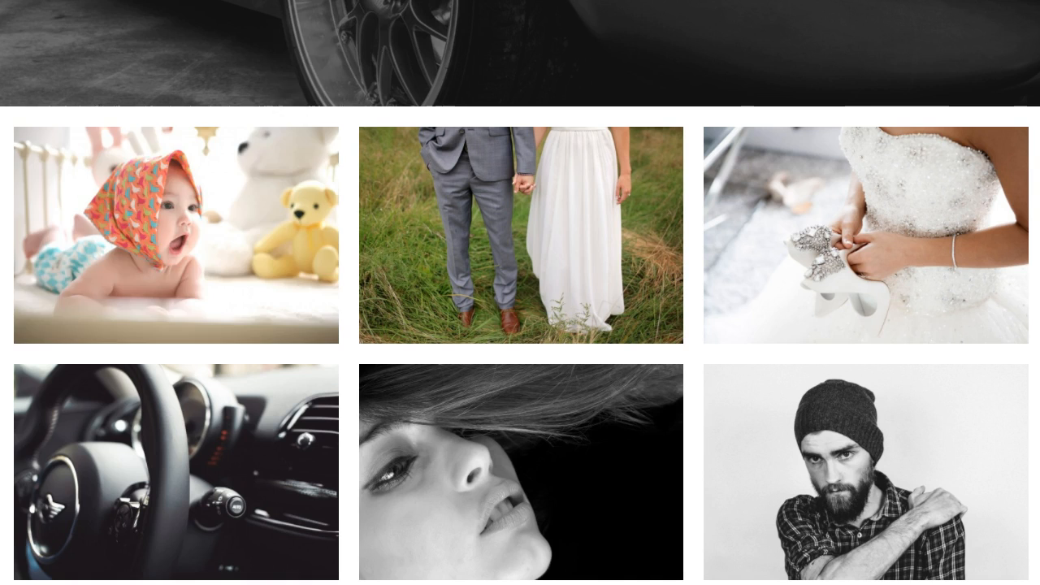
pyautogui.click(248, 230)
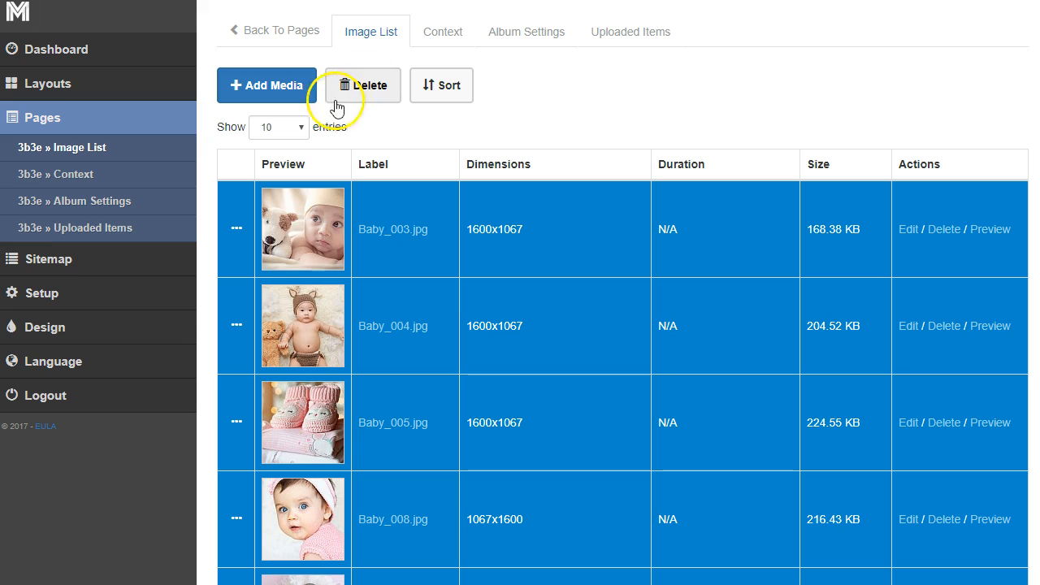
# Return to the porfolio page's portfolio grid, check the image of the "link to album 002" entry, and close it without saving
pyautogui.click(274, 34)
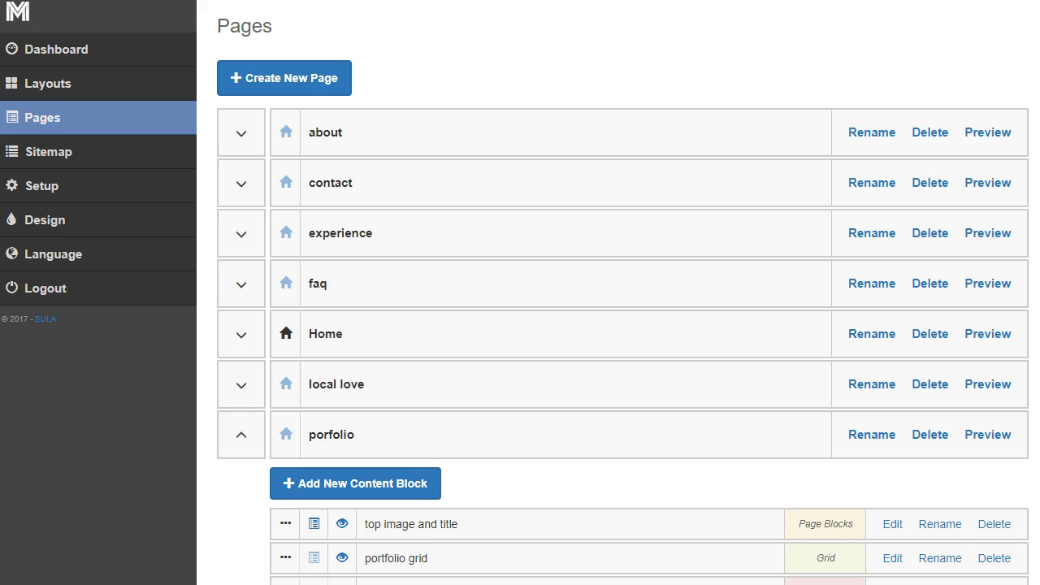
pyautogui.scroll(-3, 438, 406)
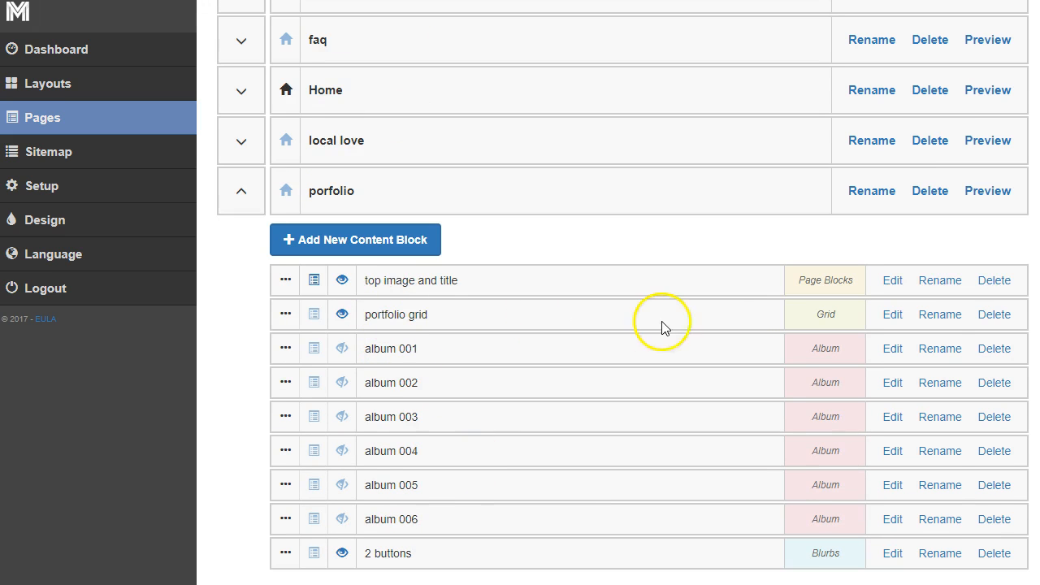
pyautogui.click(893, 316)
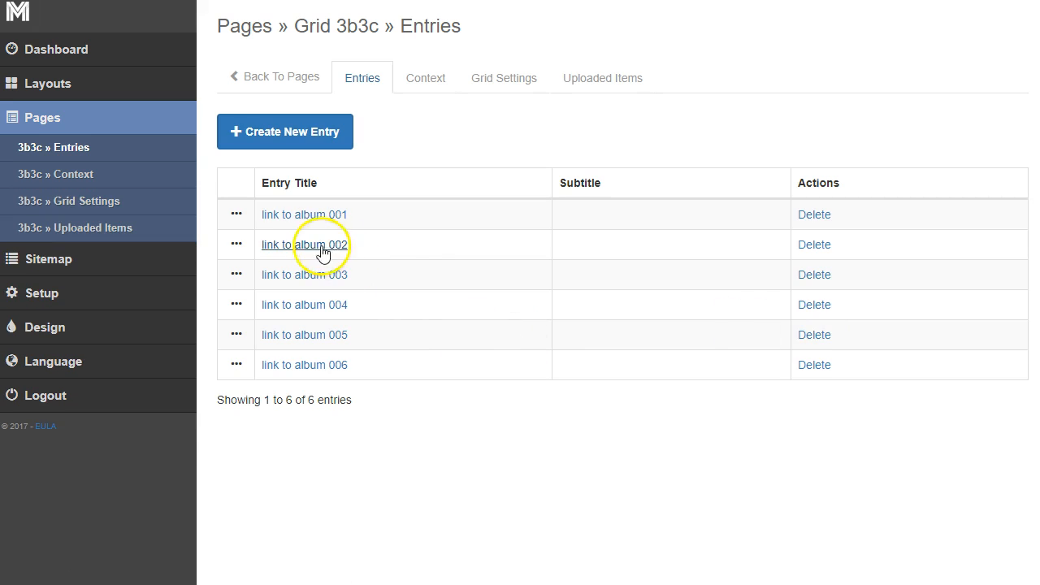
pyautogui.click(322, 247)
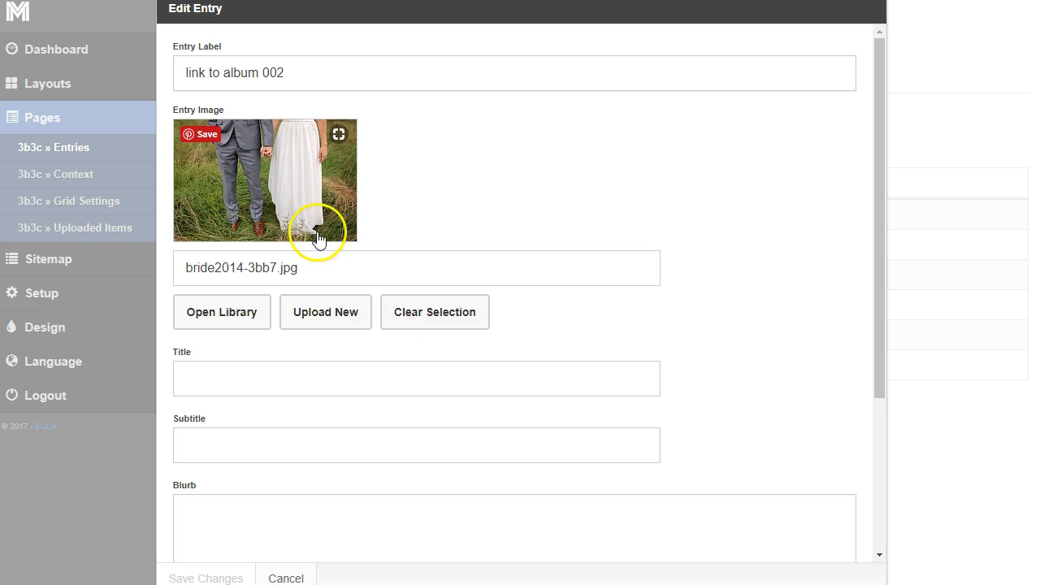
pyautogui.click(302, 578)
# Return to the page list and open the image list of the porfolio page's album 002 block
pyautogui.click(274, 72)
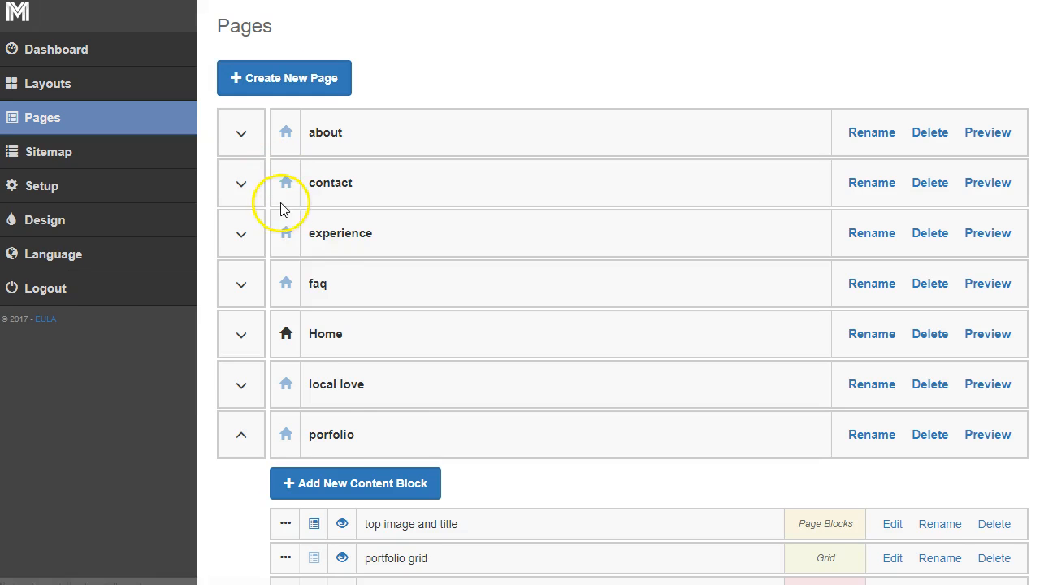
pyautogui.scroll(-3, 448, 425)
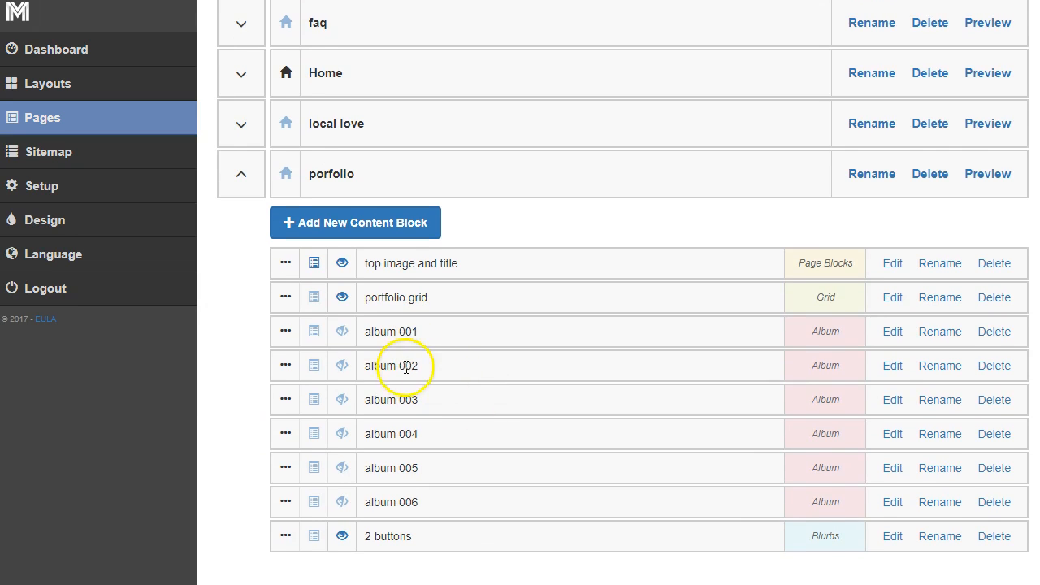
pyautogui.click(890, 365)
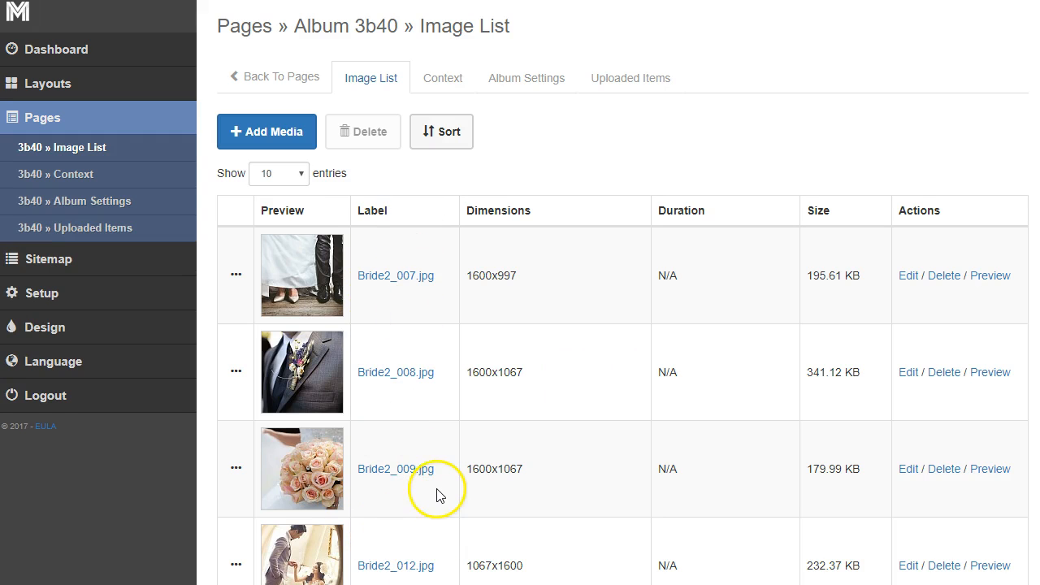
# Review the image previews and dimensions in the album 002 list, highlighting individual rows along the way
pyautogui.scroll(-2, 535, 483)
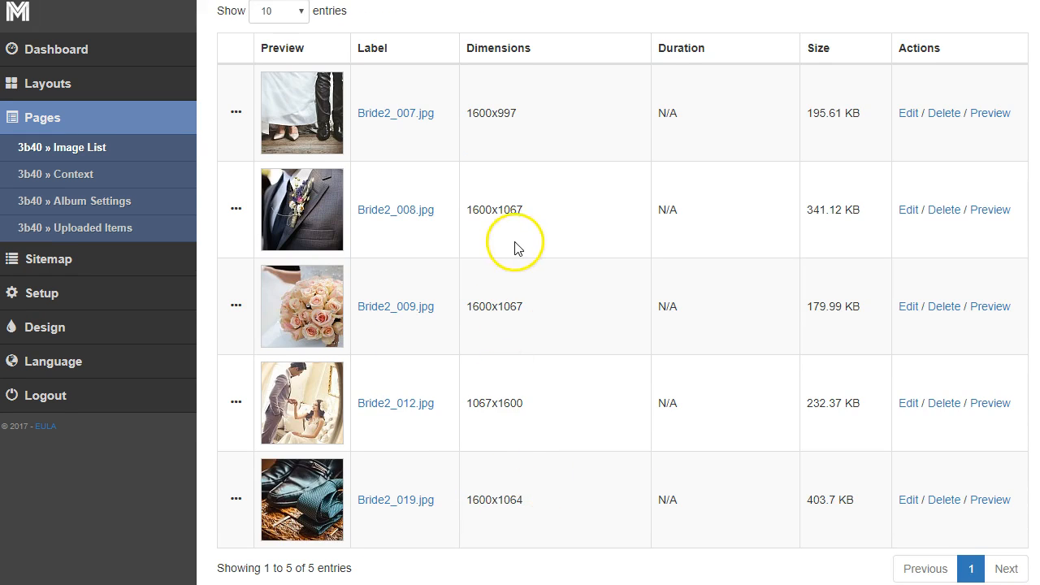
pyautogui.scroll(1, 515, 248)
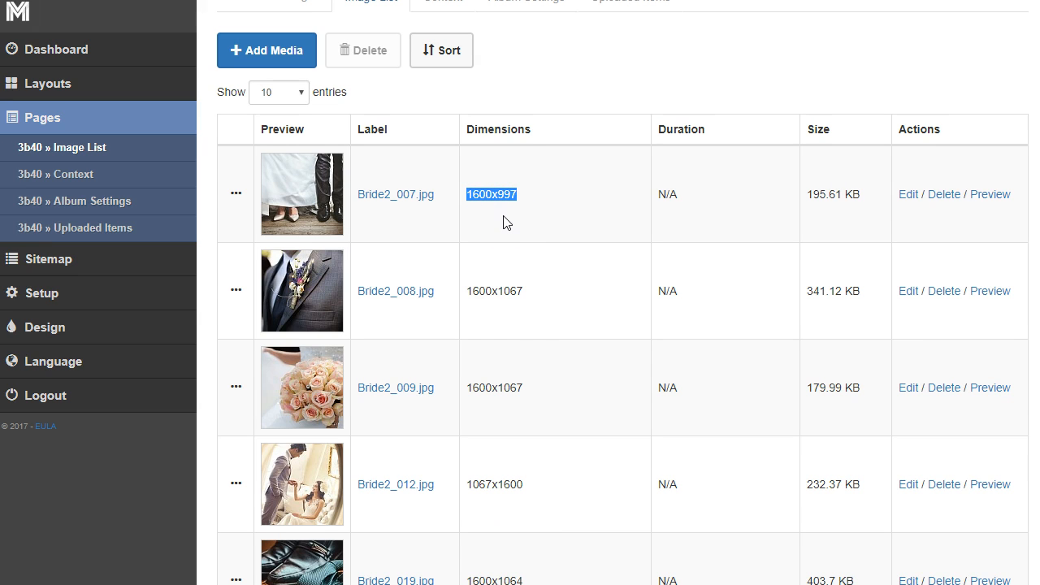
pyautogui.moveTo(535, 295); pyautogui.dragTo(506, 294)
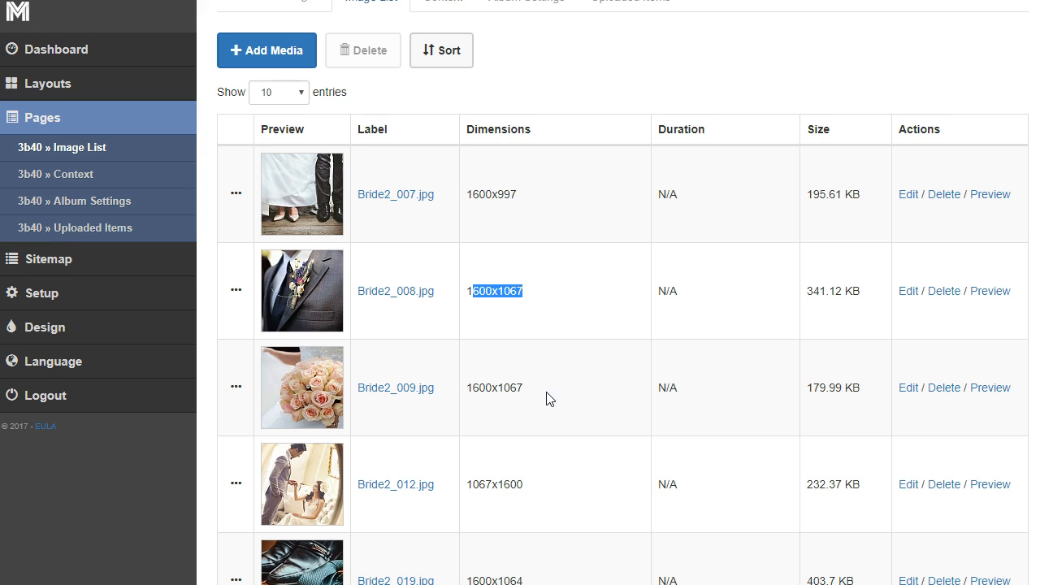
pyautogui.click(569, 410)
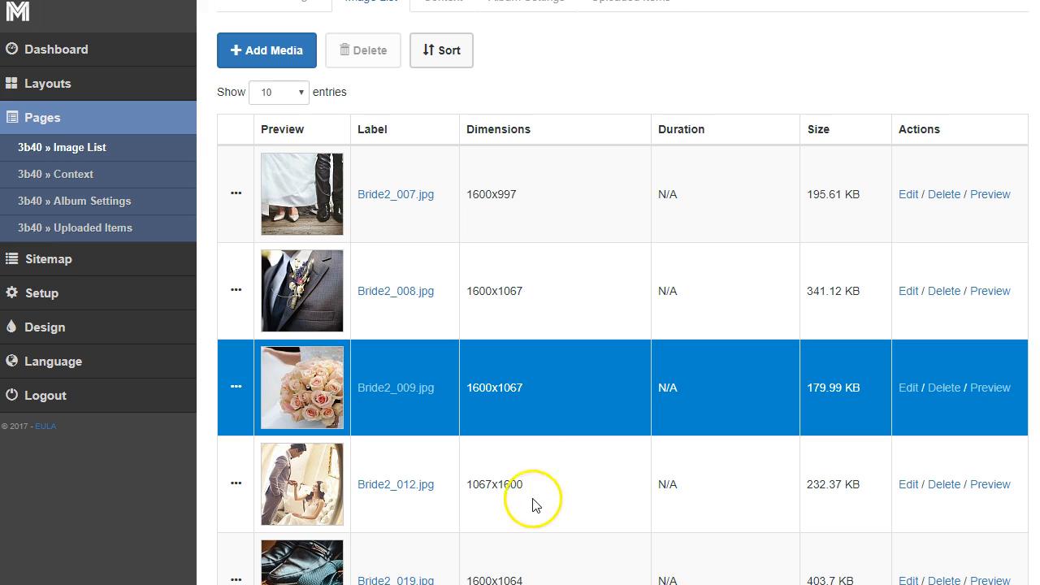
pyautogui.keyDown('ctrl'); pyautogui.click(543, 504); pyautogui.keyUp('ctrl')
pyautogui.click(536, 210)
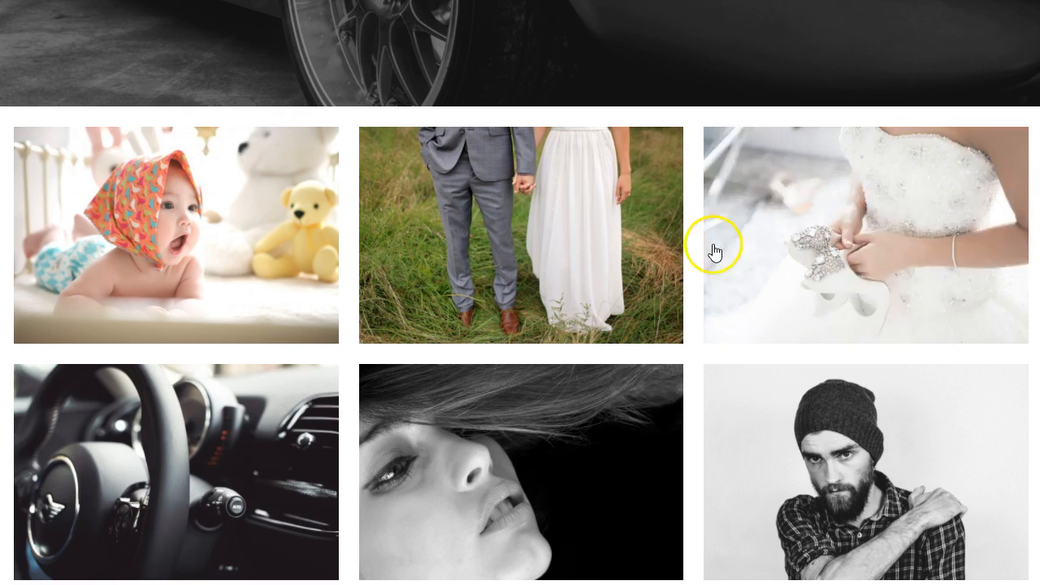
# Look over the live portfolio page from the album grid down to the two-button section and back up to the title banner
pyautogui.scroll(-5, 713, 276)
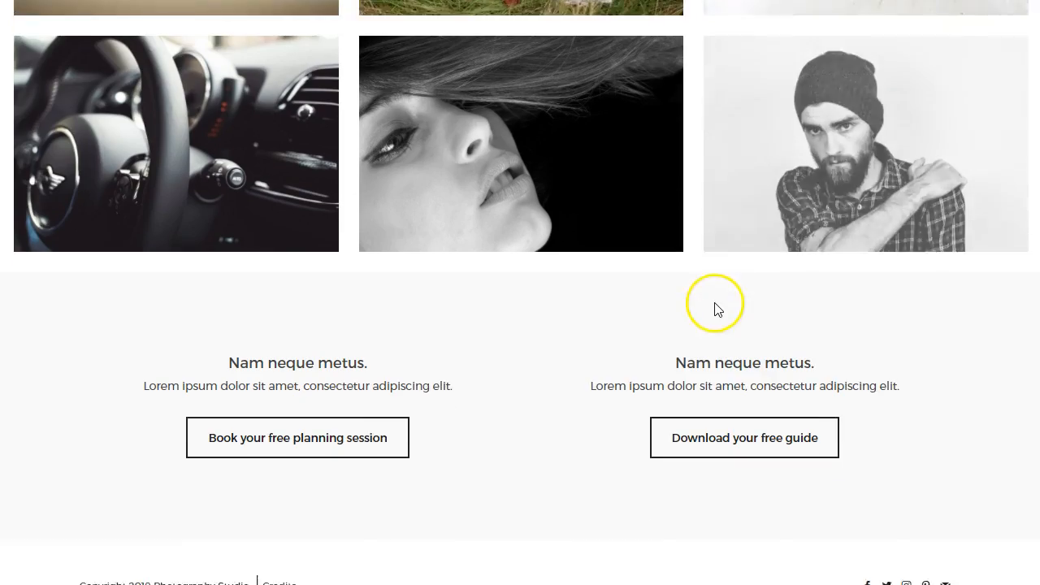
pyautogui.scroll(7, 566, 374)
pyautogui.scroll(3, 566, 375)
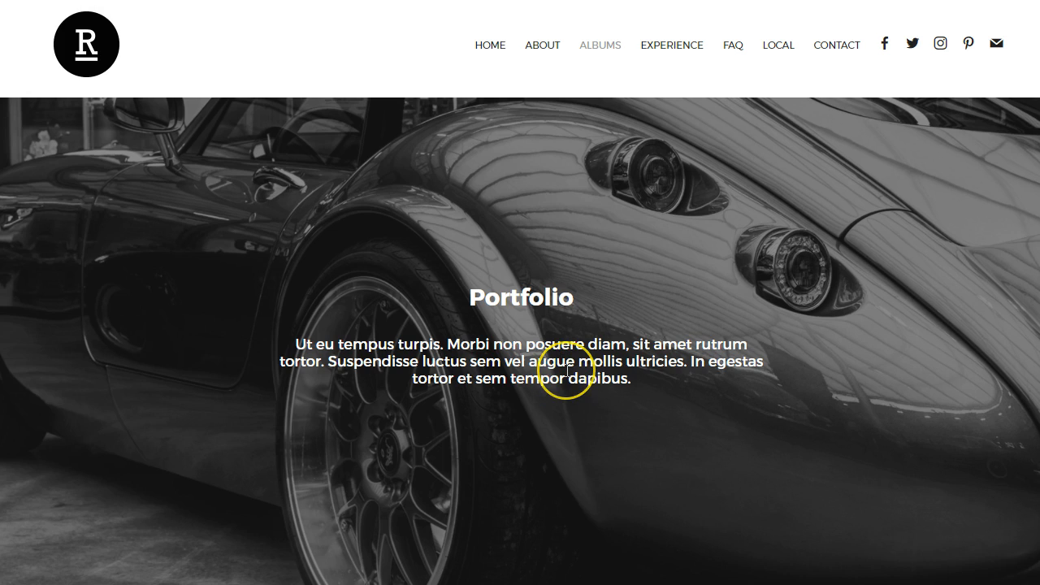